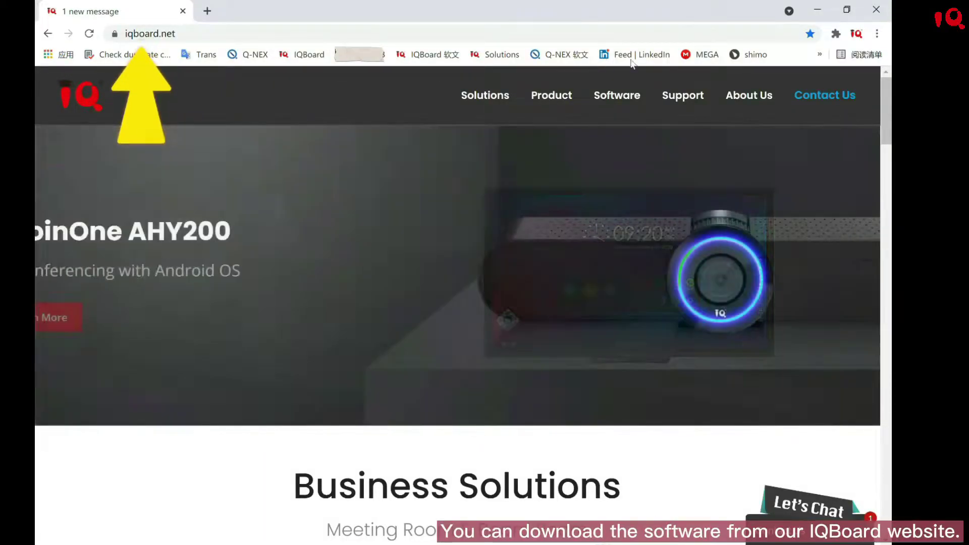
Reveal the iqboard.net Software dropdown listing IQ KitsMemos V1.0 and IQ OS
mouse_move(631, 98)
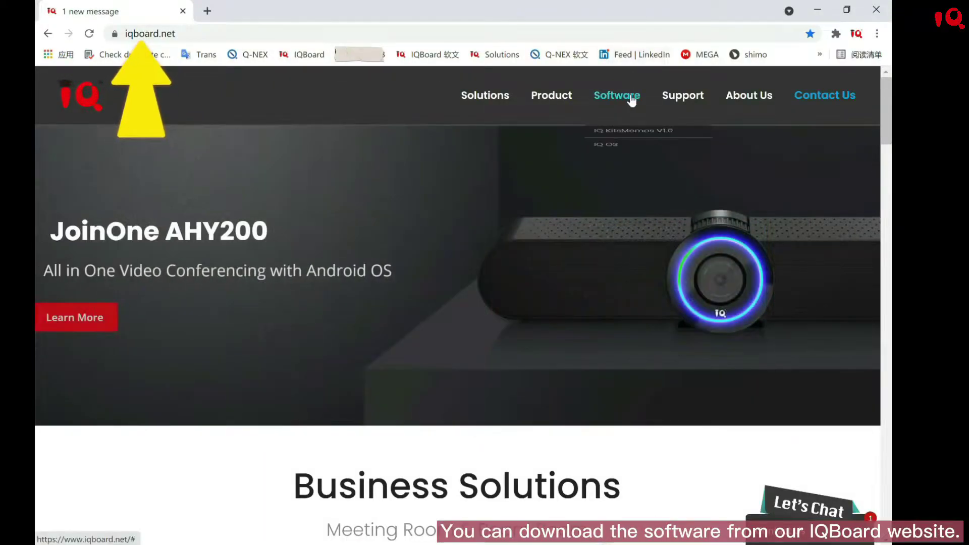
Go to the IQ KitsMemos V1.0 product page and scroll down to its download
click(619, 133)
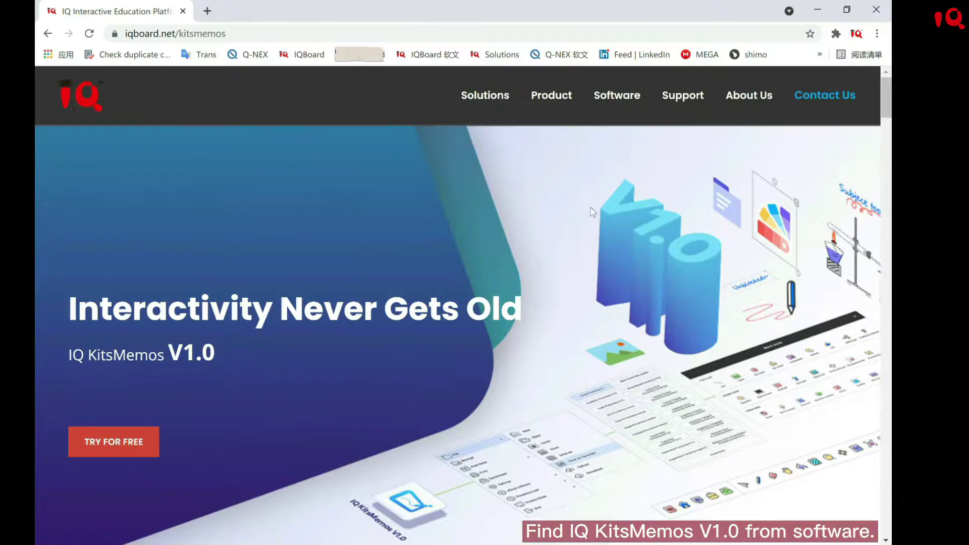
scroll(383, 343, down, 2)
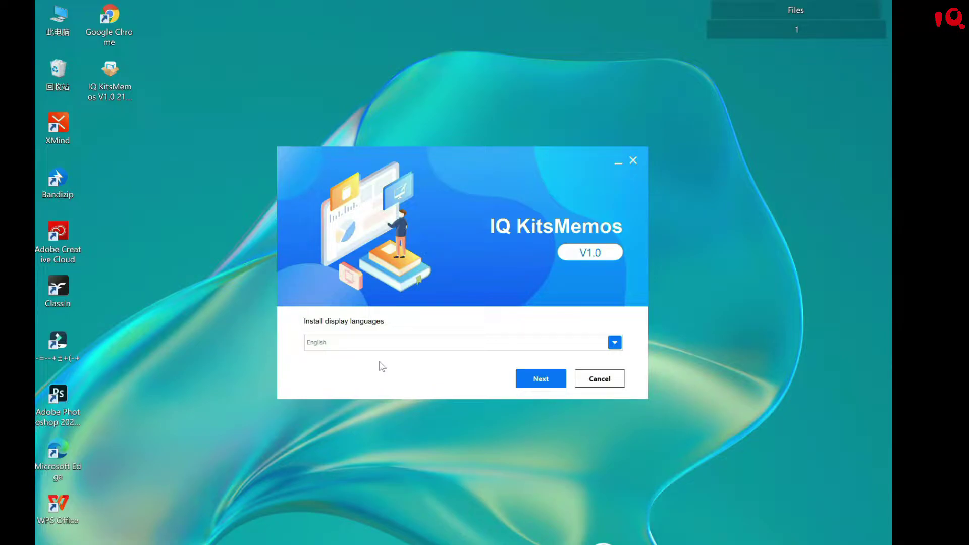
Install IQ KitsMemos V1.0 in English with the licence accepted and the default folder, then finish
click(539, 385)
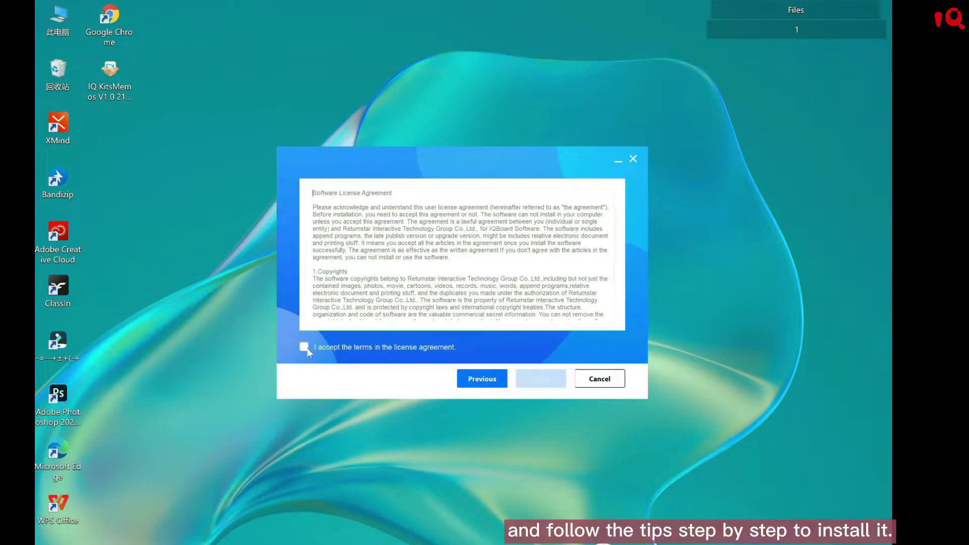
click(545, 385)
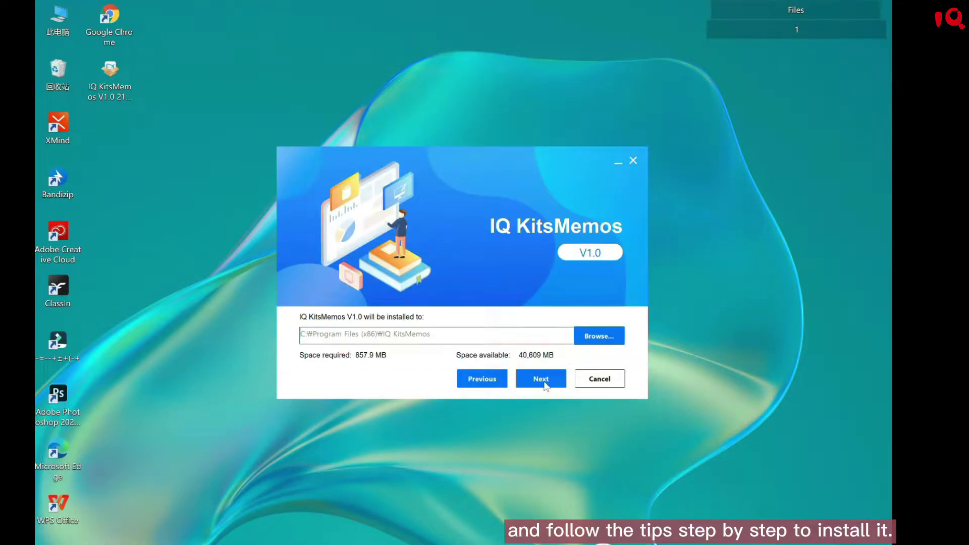
click(545, 385)
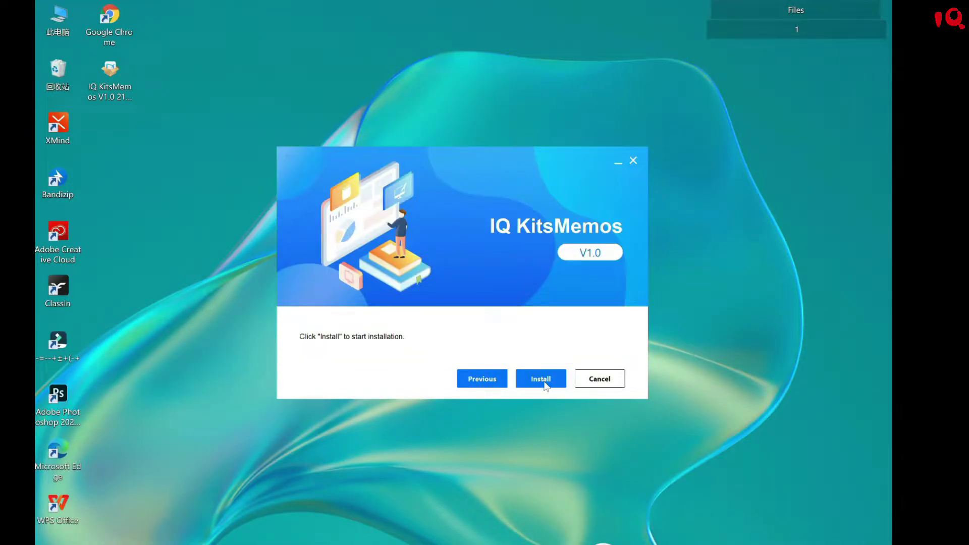
click(545, 385)
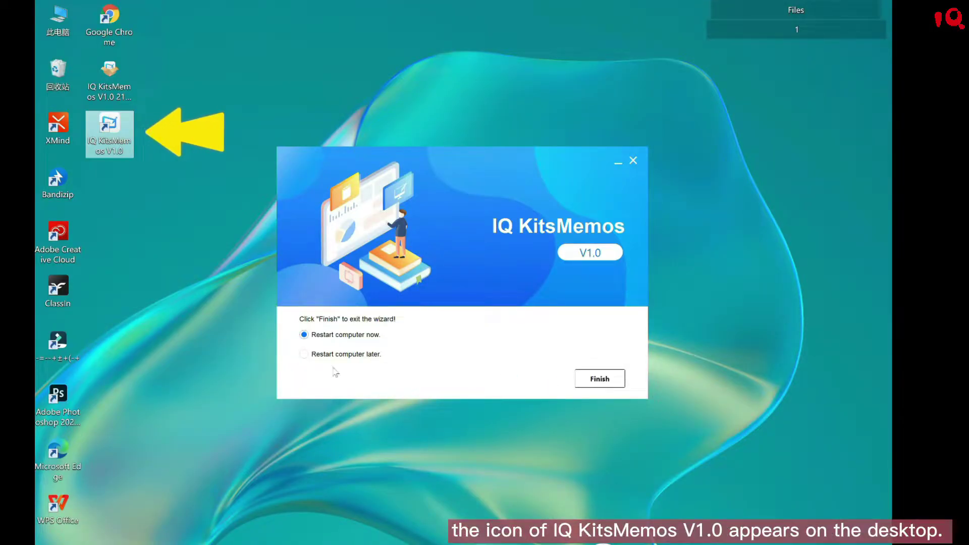
click(600, 379)
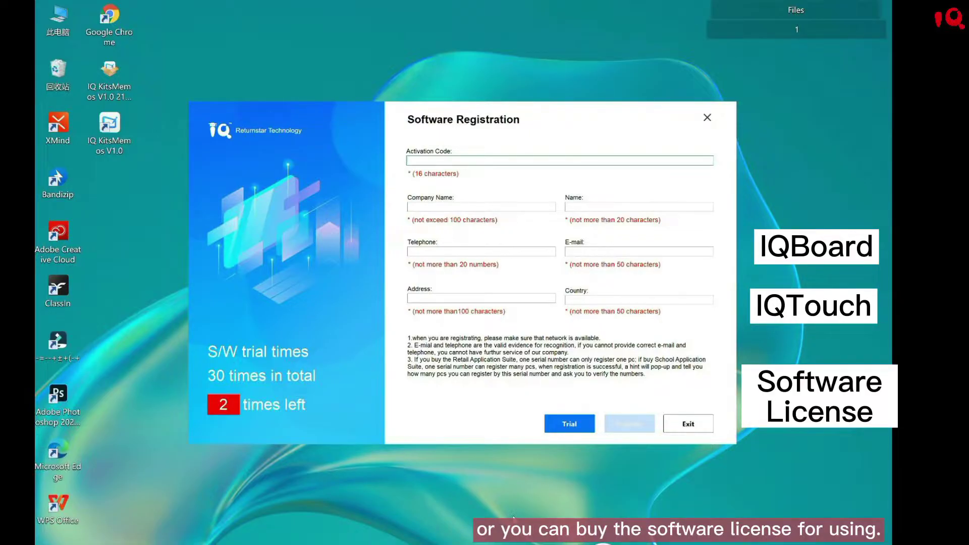
Start a Trial session and enter class with the General subject
click(561, 424)
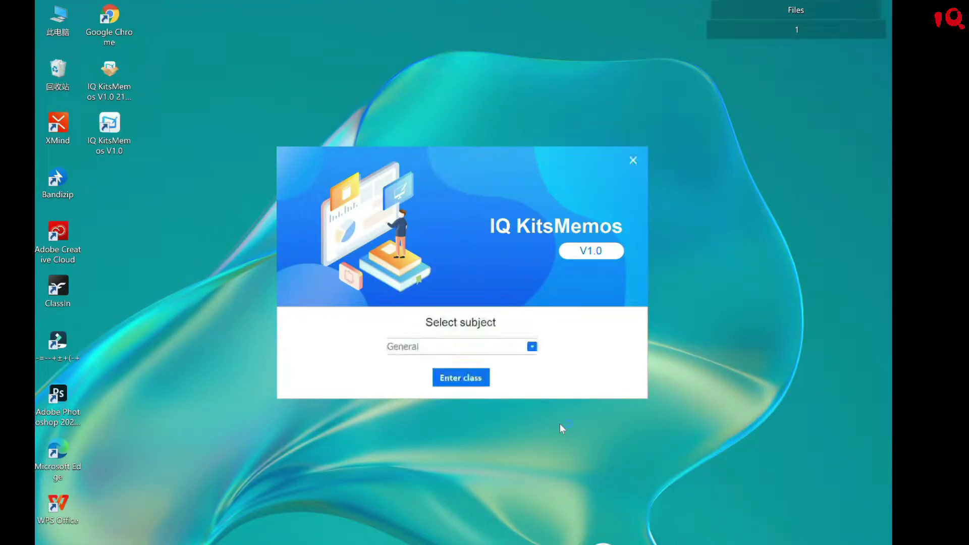
click(460, 378)
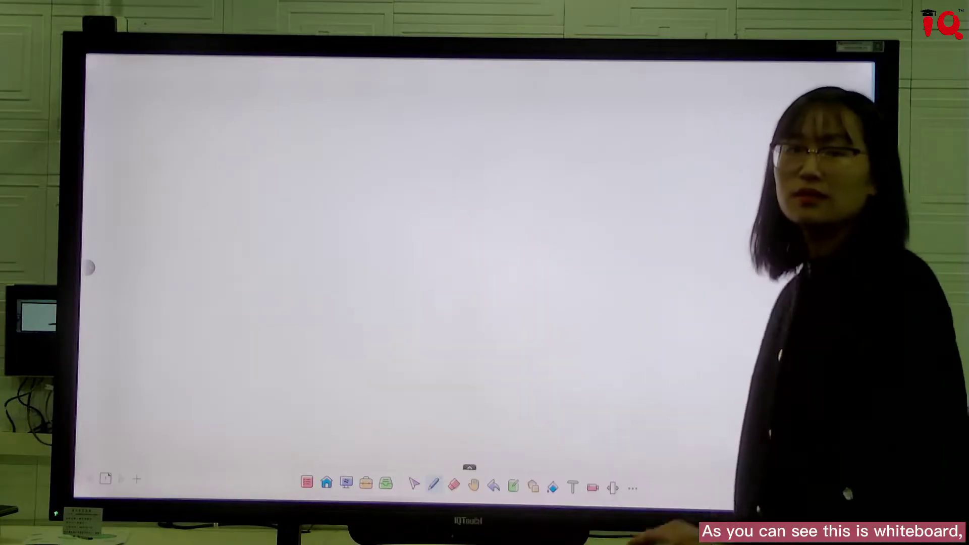
Handwrite 'IQ Board' in pink ink with the pen
drag(442, 184, 478, 179)
mouse_move(460, 184)
mouse_down()
mouse_move(473, 259)
mouse_move(487, 264)
mouse_up()
mouse_move(516, 179)
mouse_down()
mouse_move(507, 235)
mouse_move(537, 262)
mouse_move(579, 237)
mouse_up()
drag(567, 185, 520, 176)
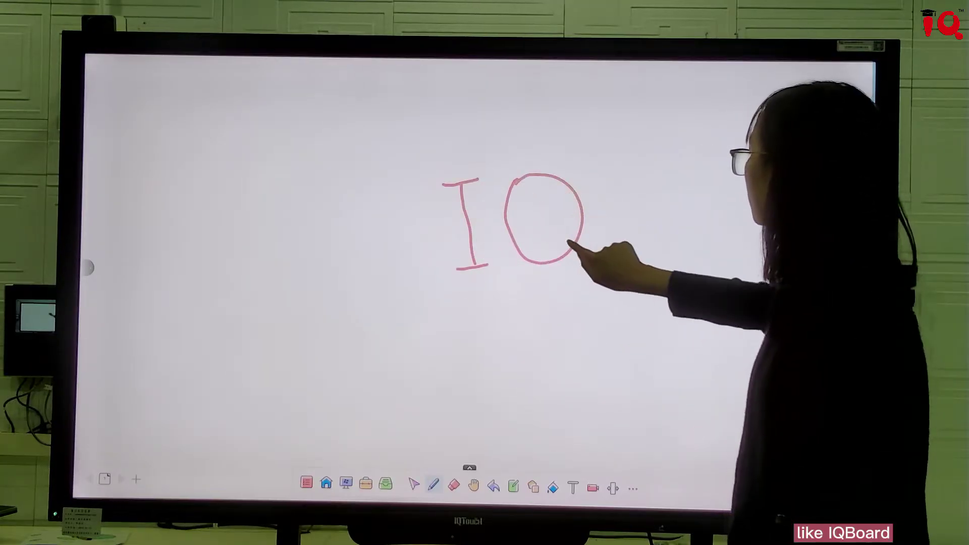
drag(567, 241, 585, 250)
mouse_move(651, 171)
mouse_down()
mouse_move(645, 238)
mouse_move(656, 211)
mouse_move(646, 240)
mouse_up()
mouse_move(699, 224)
mouse_down()
mouse_move(694, 238)
mouse_move(754, 229)
mouse_move(780, 240)
mouse_up()
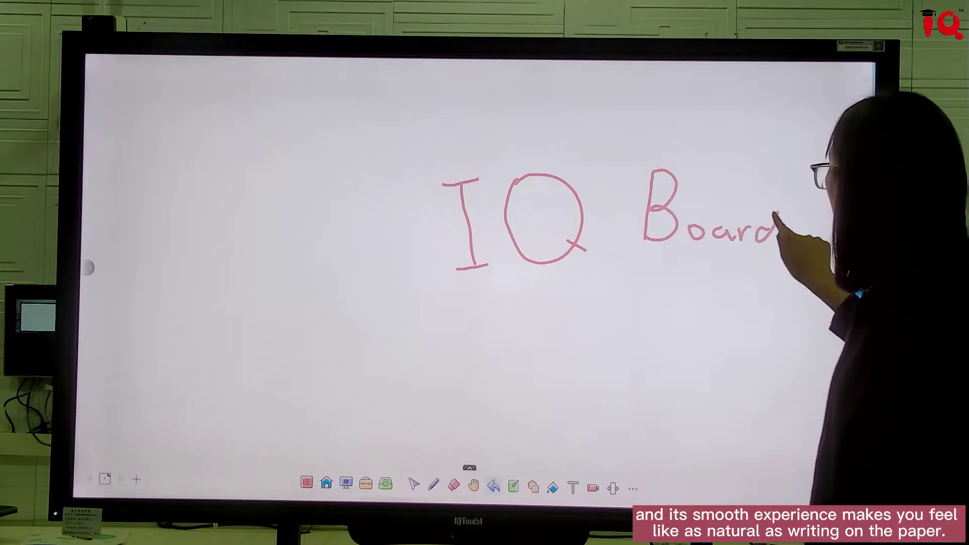
Switch the pen to green ink and draw two wavy lines at the right
click(433, 485)
click(433, 486)
click(404, 435)
mouse_move(619, 344)
mouse_down()
mouse_move(658, 357)
mouse_move(785, 351)
mouse_up()
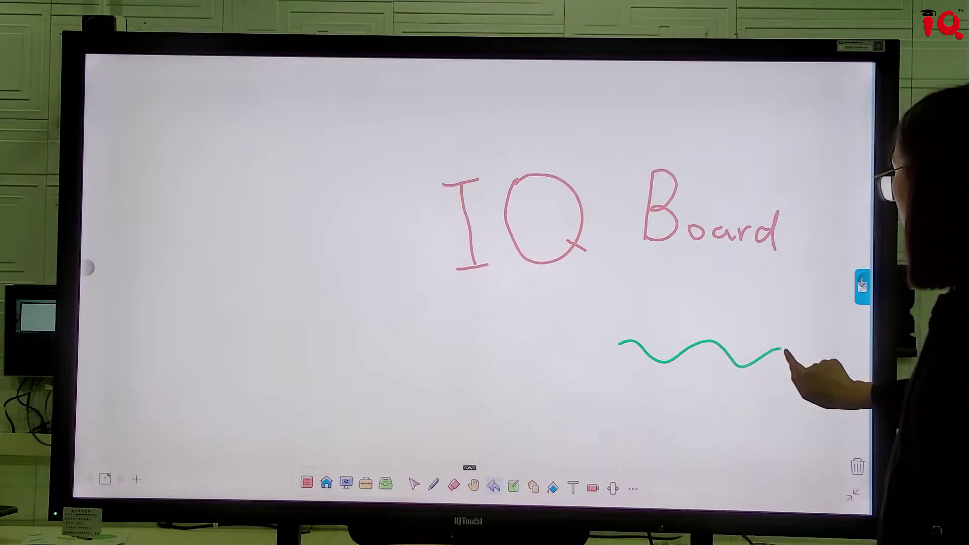
mouse_move(631, 402)
mouse_down()
mouse_move(718, 414)
mouse_move(832, 393)
mouse_up()
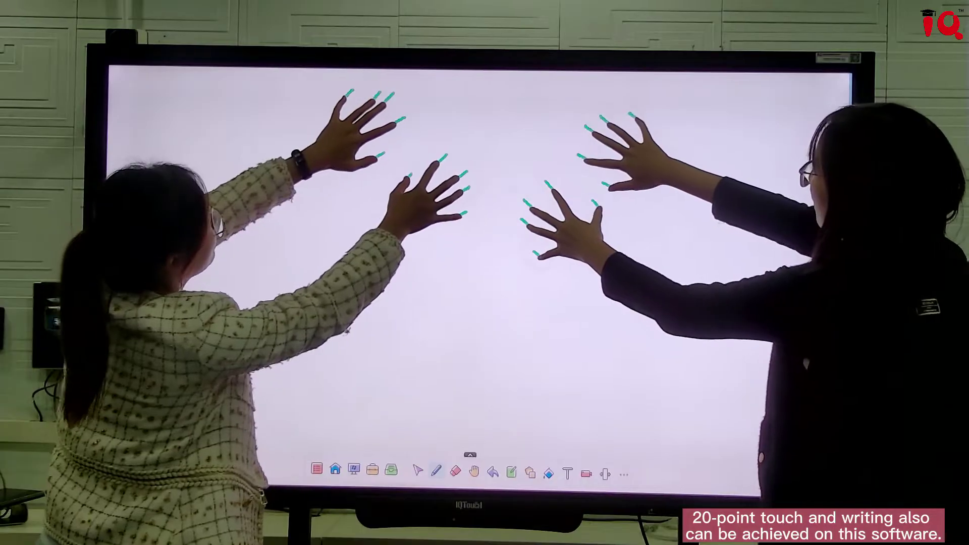
Draw multi-touch strokes, write IQ in blue cursive, and palm-erase the word beside it
drag(351, 92, 228, 207)
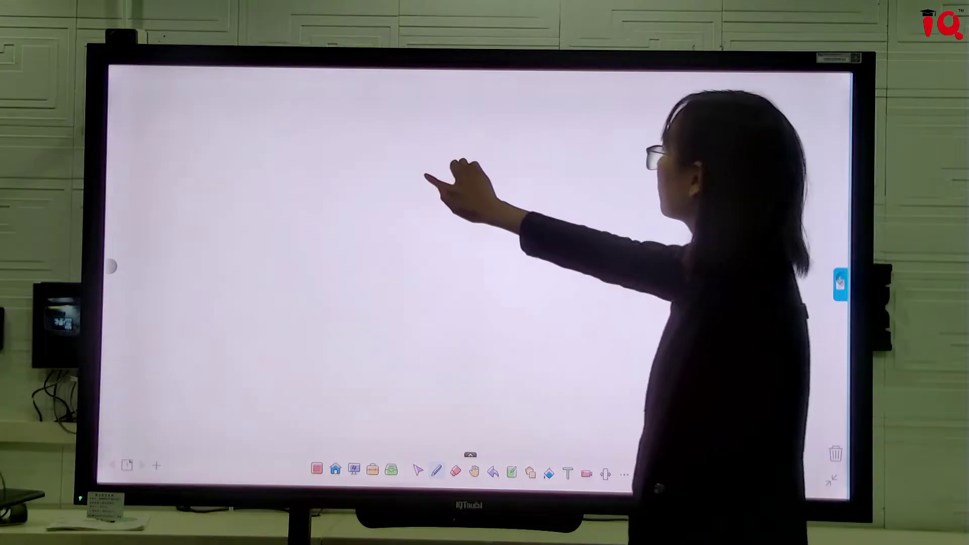
mouse_move(428, 177)
mouse_down()
mouse_move(457, 194)
mouse_move(501, 179)
mouse_move(504, 222)
mouse_move(554, 254)
mouse_up()
mouse_move(617, 176)
mouse_down()
mouse_move(616, 249)
mouse_move(717, 237)
mouse_up()
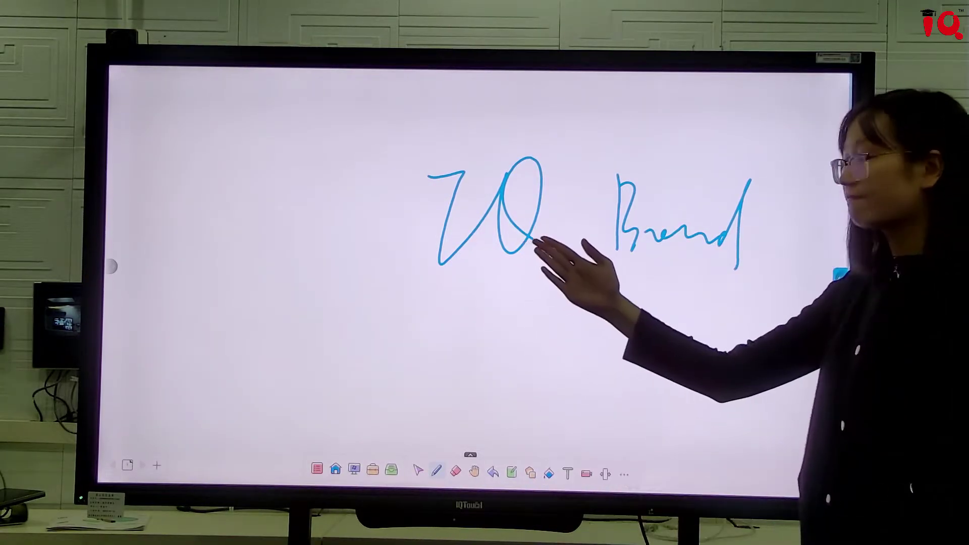
mouse_move(615, 182)
mouse_down()
mouse_move(613, 247)
mouse_move(701, 232)
mouse_up()
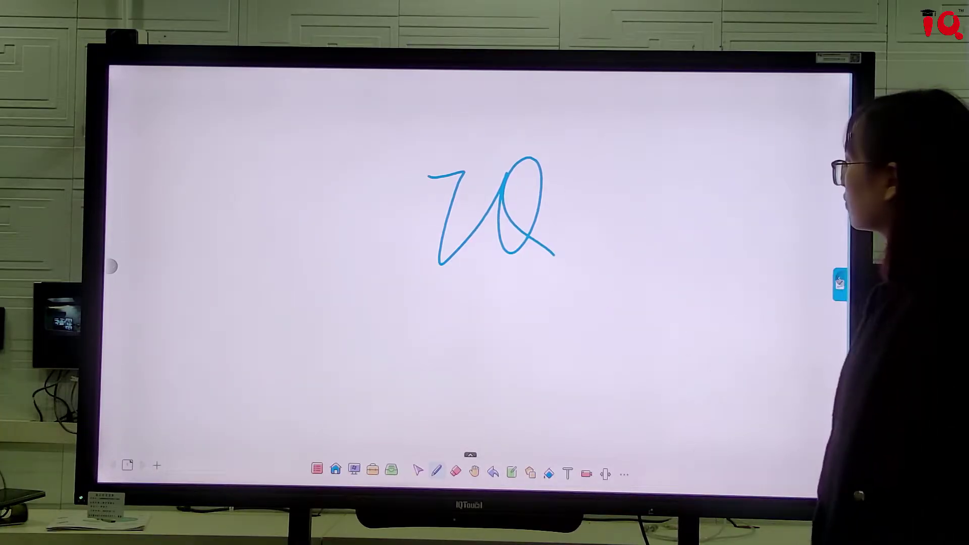
Move the blue IQ ink to a new spot, then enlarge and shrink it
click(517, 252)
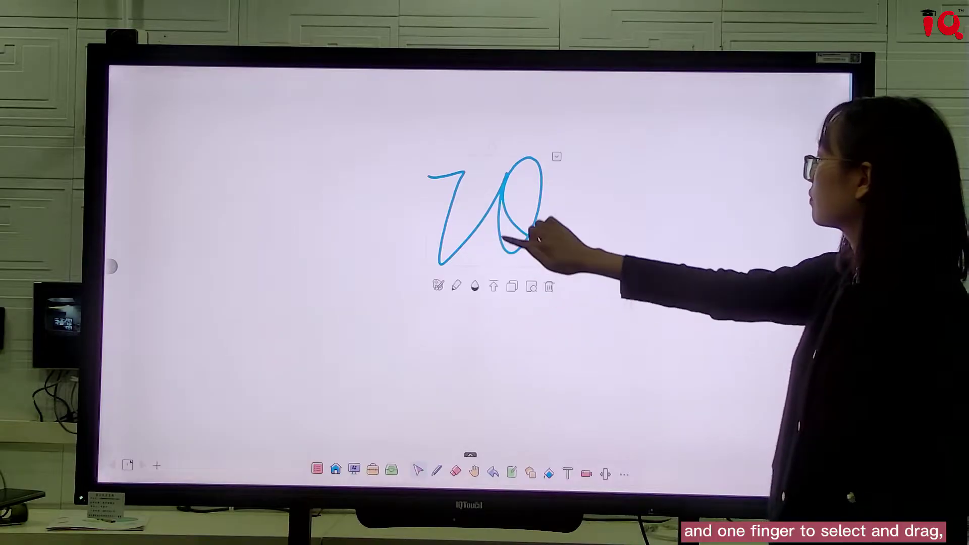
mouse_move(529, 216)
mouse_down()
mouse_move(588, 263)
mouse_move(681, 270)
mouse_move(661, 212)
mouse_move(558, 169)
mouse_move(480, 197)
mouse_move(461, 254)
mouse_move(502, 289)
mouse_move(556, 309)
mouse_up()
scroll(545, 298, up, 5)
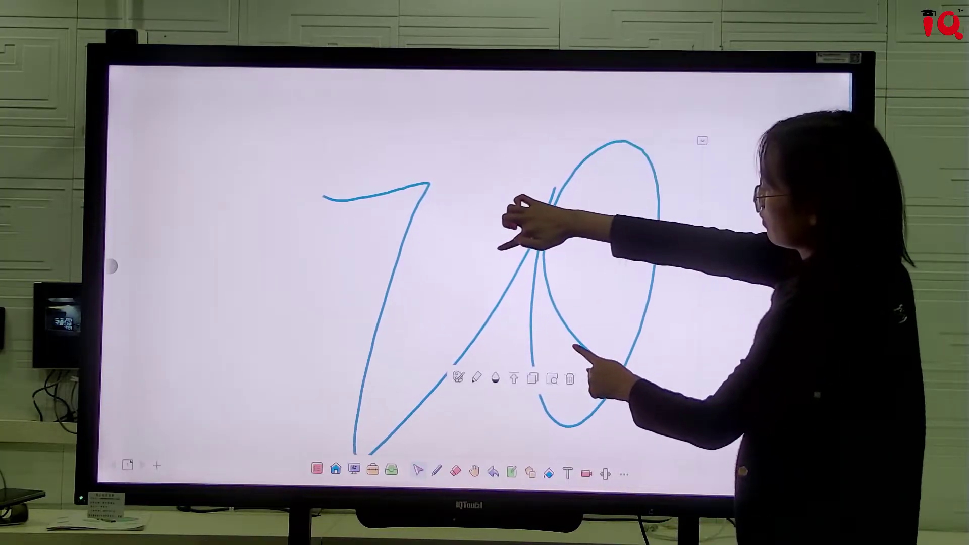
scroll(540, 298, down, 5)
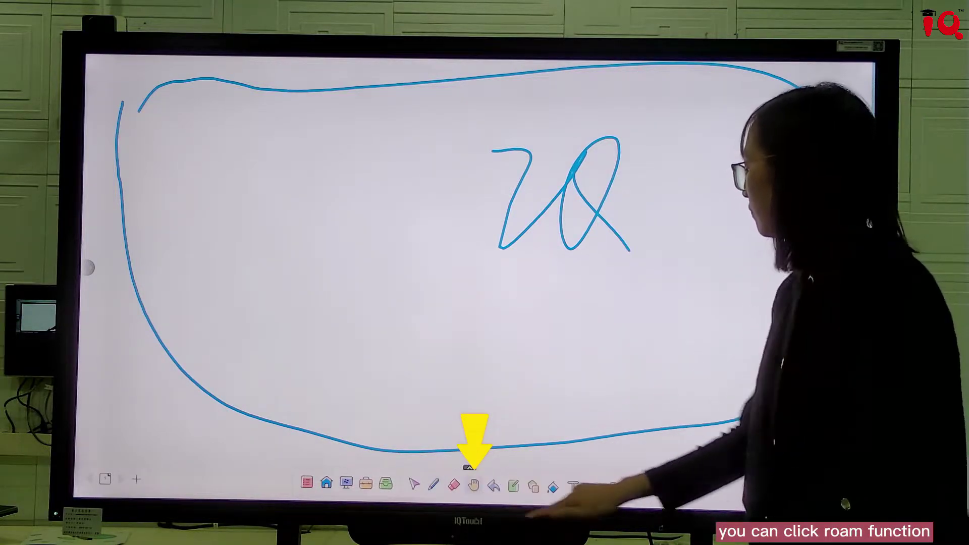
Pan to empty canvas space and write 'Q-NEXT' in red ink
mouse_move(649, 341)
mouse_down()
mouse_move(324, 353)
mouse_move(227, 303)
mouse_move(149, 346)
mouse_up()
click(433, 483)
click(433, 483)
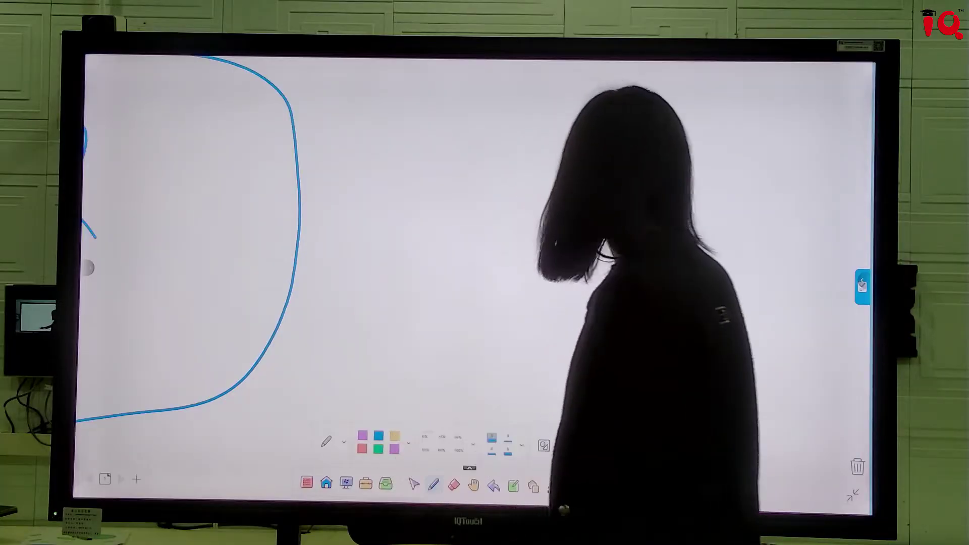
drag(621, 120, 617, 121)
drag(646, 198, 669, 210)
drag(688, 173, 711, 170)
mouse_move(717, 215)
mouse_down()
mouse_move(727, 152)
mouse_move(747, 212)
mouse_move(757, 149)
mouse_up()
mouse_move(771, 145)
mouse_down()
mouse_move(797, 143)
mouse_move(768, 218)
mouse_up()
drag(771, 185, 792, 180)
drag(768, 220, 795, 211)
drag(822, 174, 835, 202)
Write the numbered list 1., 2., 3. below the Q-NEXT title
drag(611, 267, 607, 289)
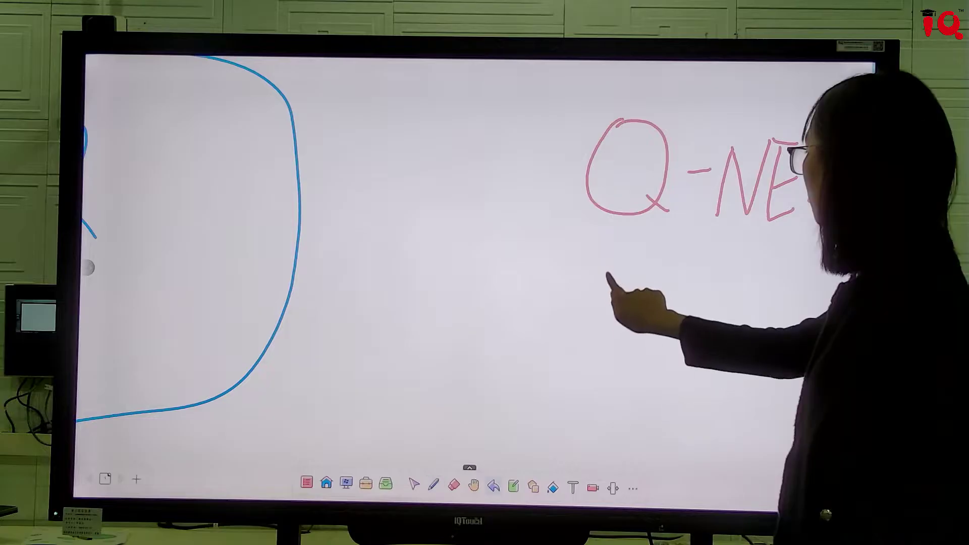
click(621, 294)
drag(608, 350, 625, 372)
click(641, 366)
drag(623, 410, 653, 462)
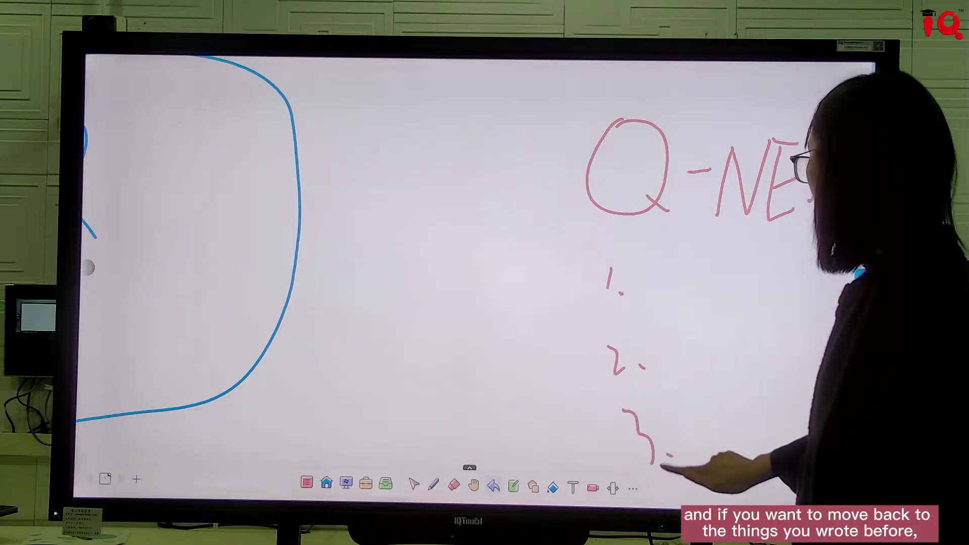
click(669, 456)
Pan the canvas back to the blue drawing using the Roam tool
click(474, 485)
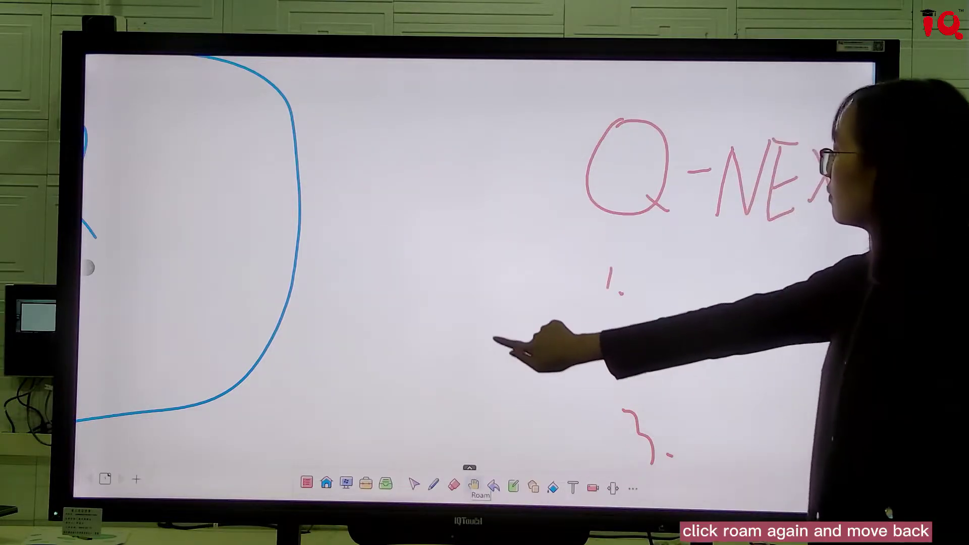
drag(573, 344, 830, 355)
drag(519, 368, 747, 368)
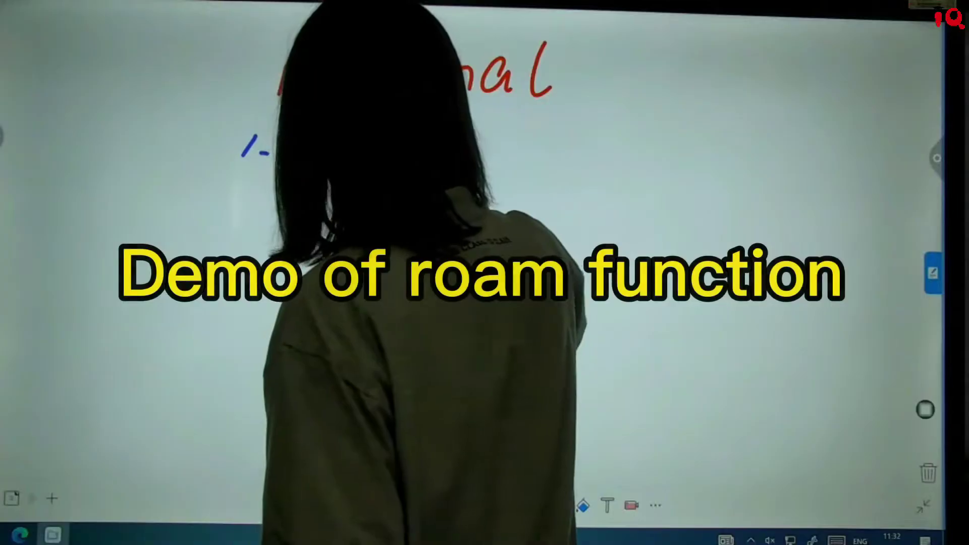
Write '2. Turtle' and '3. Sheep' in blue in the animal list
drag(246, 231, 264, 275)
click(281, 260)
drag(329, 212, 359, 206)
drag(344, 208, 339, 285)
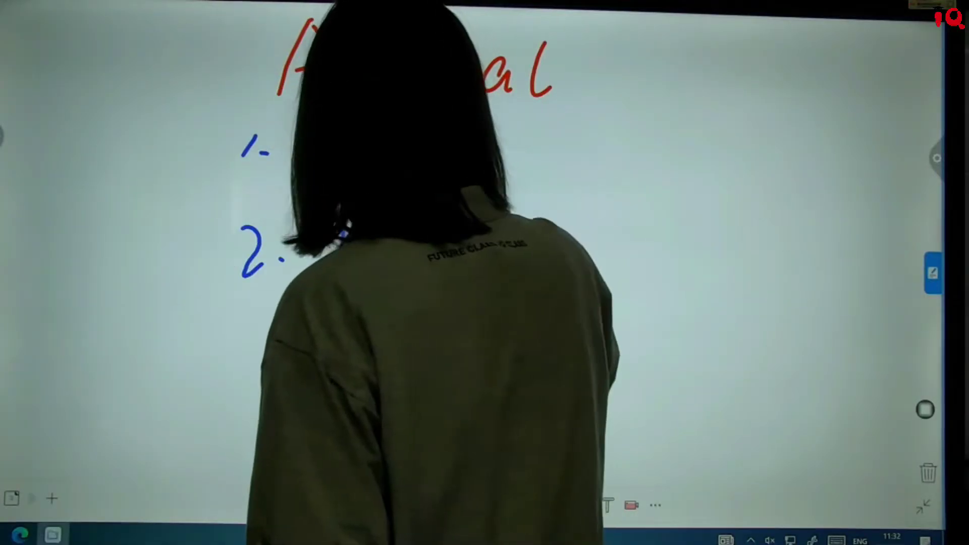
drag(370, 237, 403, 265)
drag(244, 300, 275, 356)
click(301, 339)
drag(368, 298, 354, 353)
mouse_move(386, 278)
mouse_down()
mouse_move(412, 348)
mouse_move(474, 348)
mouse_up()
drag(487, 303, 504, 404)
Write '4. dog', then push the list up with the Roam tool to free space
drag(273, 391, 290, 472)
click(313, 451)
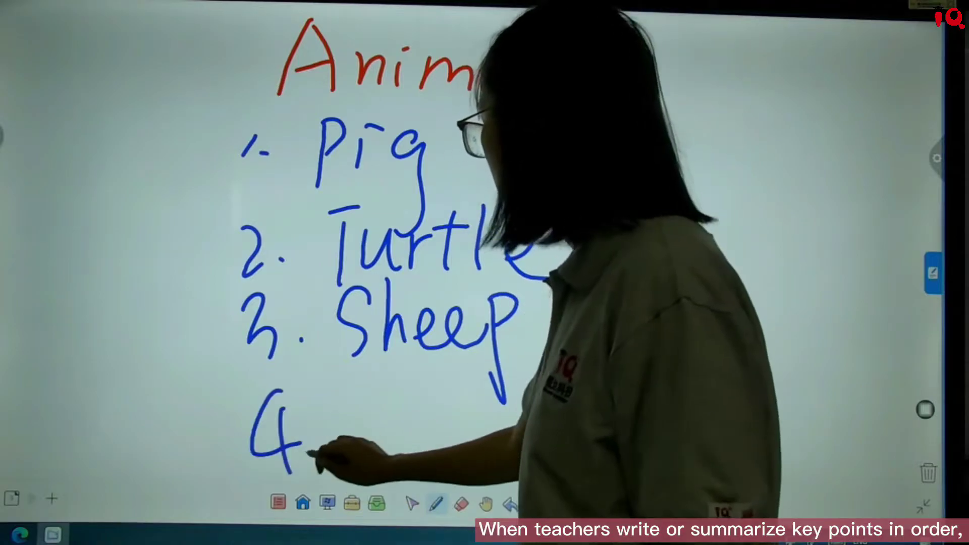
drag(406, 409, 416, 456)
mouse_move(439, 411)
mouse_down()
mouse_move(477, 442)
mouse_move(419, 462)
mouse_up()
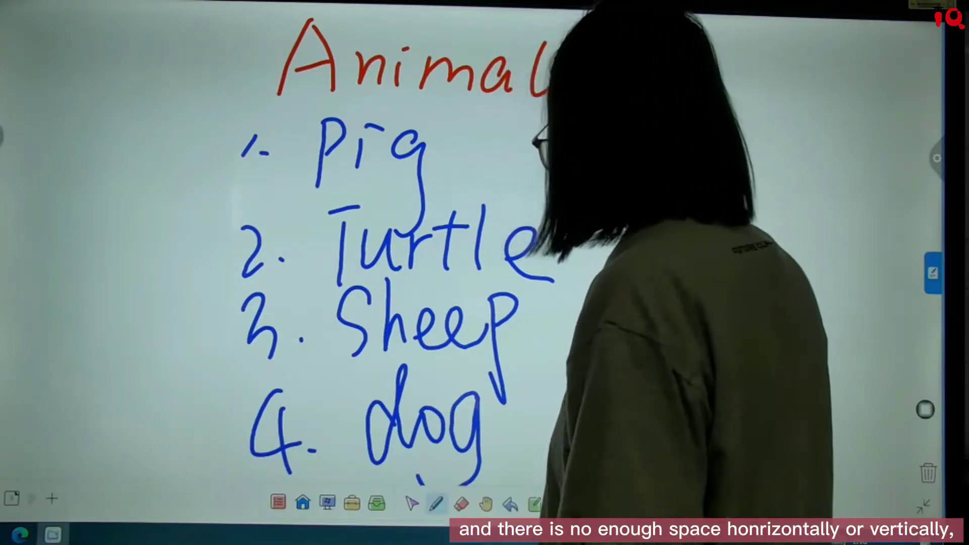
click(486, 504)
drag(558, 343, 566, 93)
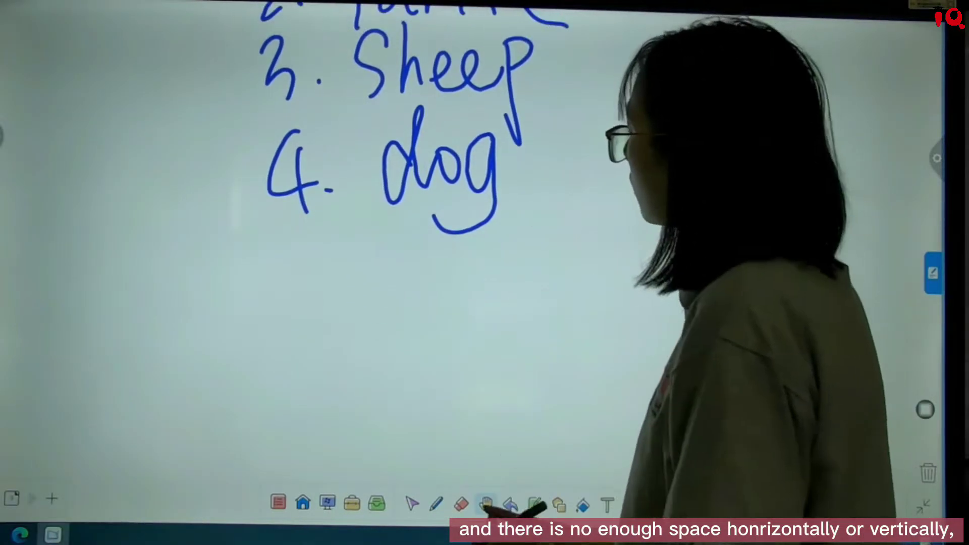
Add '5. Elephant' below the dog entry
click(436, 504)
mouse_move(300, 260)
mouse_down()
mouse_move(294, 316)
mouse_move(325, 257)
mouse_up()
click(350, 295)
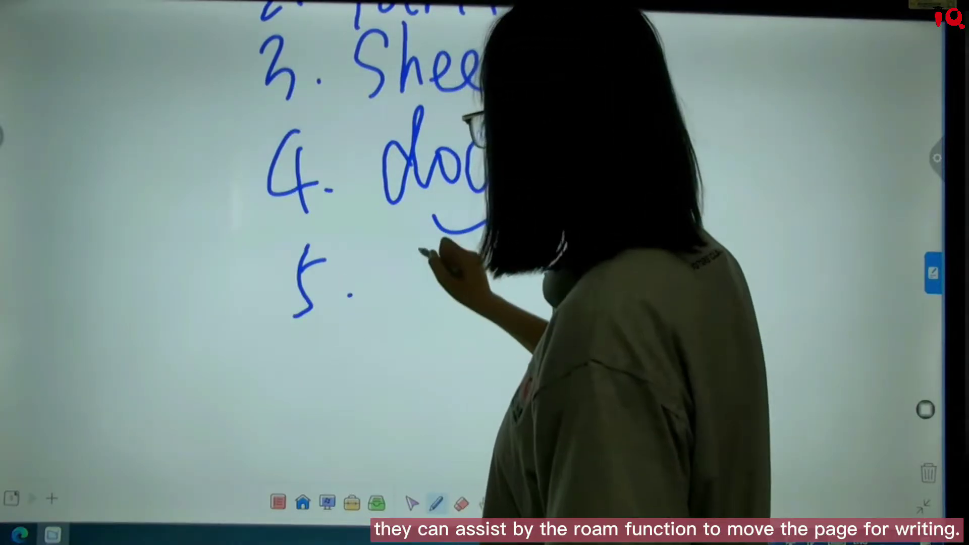
drag(435, 258, 439, 302)
drag(410, 279, 431, 278)
drag(471, 233, 459, 300)
drag(559, 223, 580, 275)
drag(610, 250, 614, 275)
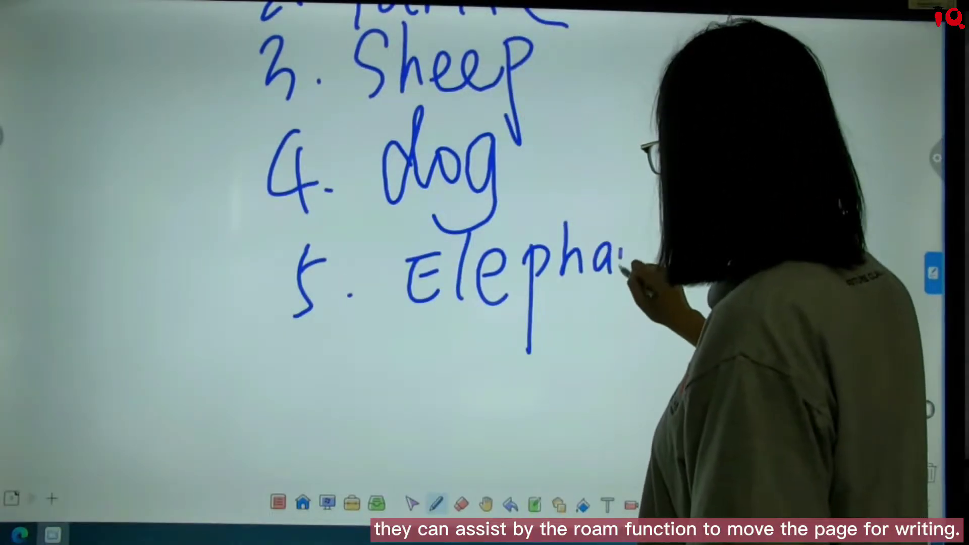
Add '6. Cat' below 5. Elephant
mouse_move(323, 356)
mouse_down()
mouse_move(346, 432)
mouse_move(298, 429)
mouse_up()
click(363, 451)
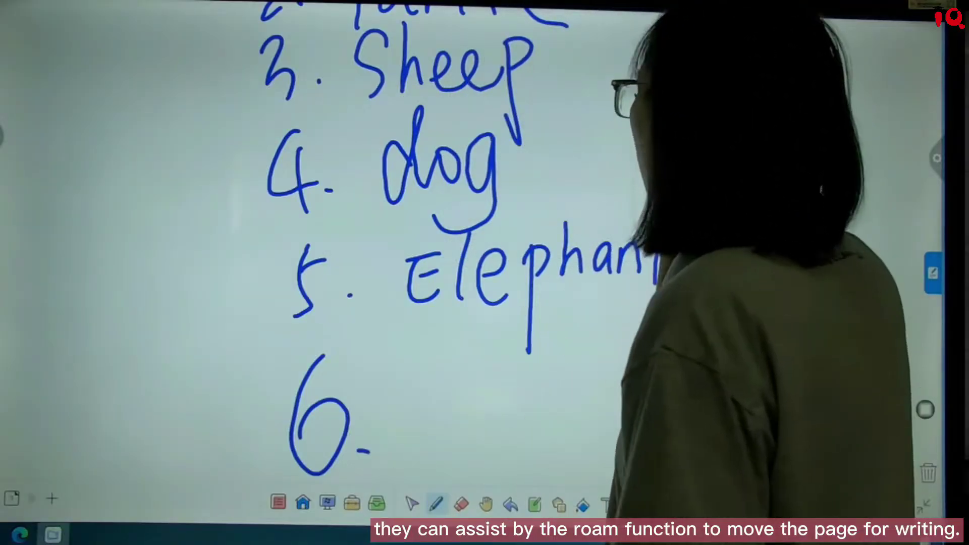
drag(479, 351, 481, 432)
drag(525, 389, 527, 434)
drag(553, 353, 555, 426)
mouse_move(534, 384)
mouse_down()
mouse_move(576, 381)
mouse_move(605, 270)
mouse_move(608, 182)
mouse_up()
Add '7. Panda' beneath 6. Cat
click(485, 503)
click(435, 503)
drag(300, 312, 320, 384)
click(359, 374)
drag(439, 270, 442, 361)
drag(442, 275, 472, 298)
drag(487, 308, 495, 338)
drag(506, 339, 535, 338)
drag(571, 307, 572, 343)
drag(584, 241, 575, 348)
drag(615, 298, 618, 343)
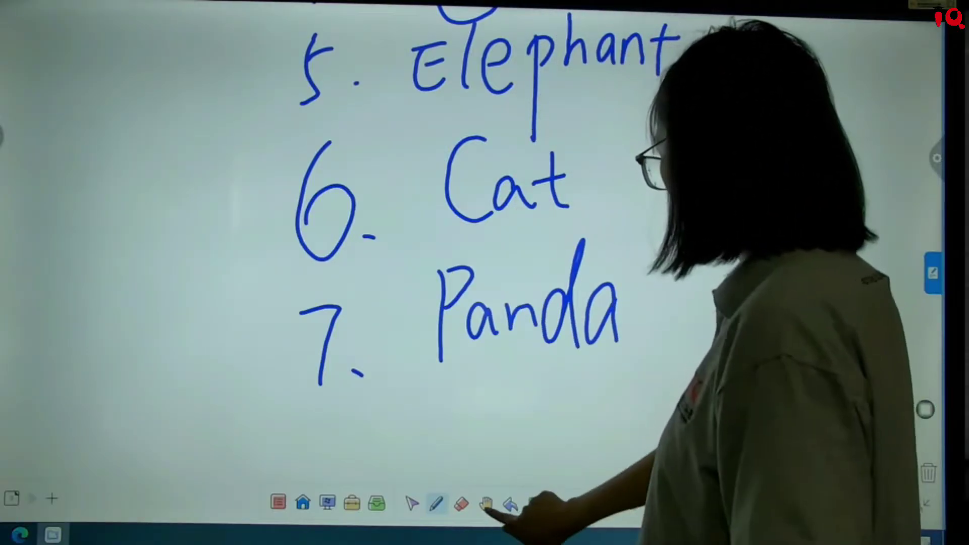
Roam the page back to show the Animal heading and 1. Pig
click(485, 503)
drag(644, 142, 649, 379)
drag(648, 272, 651, 379)
drag(651, 181, 656, 277)
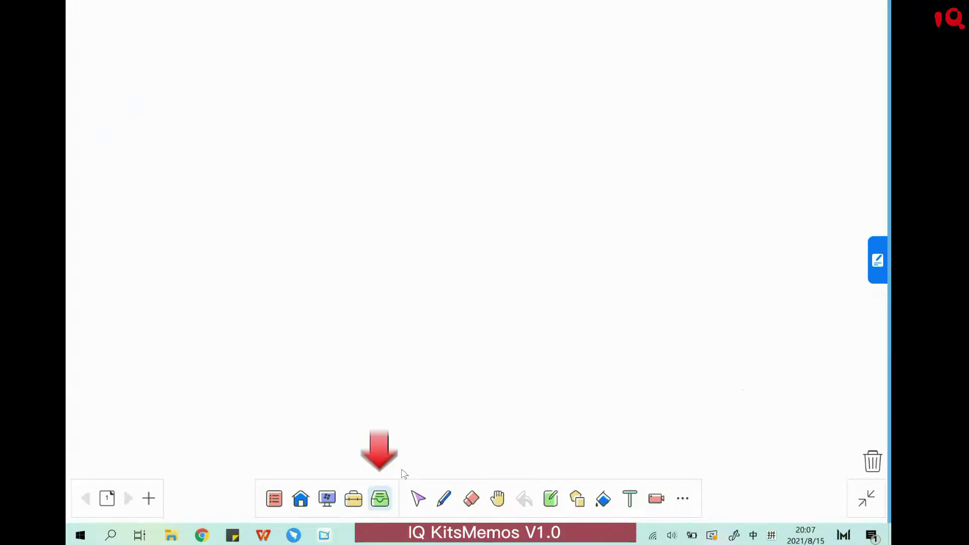
Insert the 'color' picture from the DeskTop folder via Resources
click(378, 500)
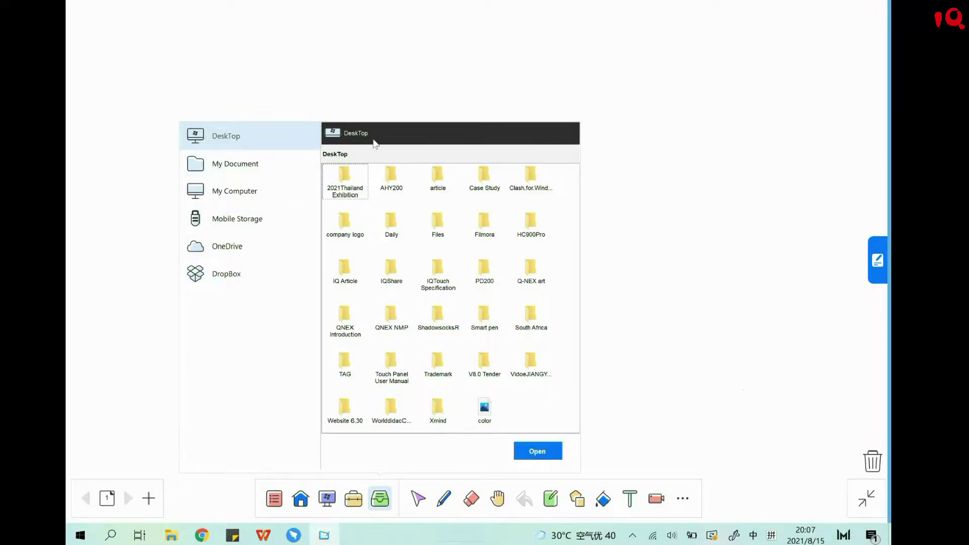
click(488, 412)
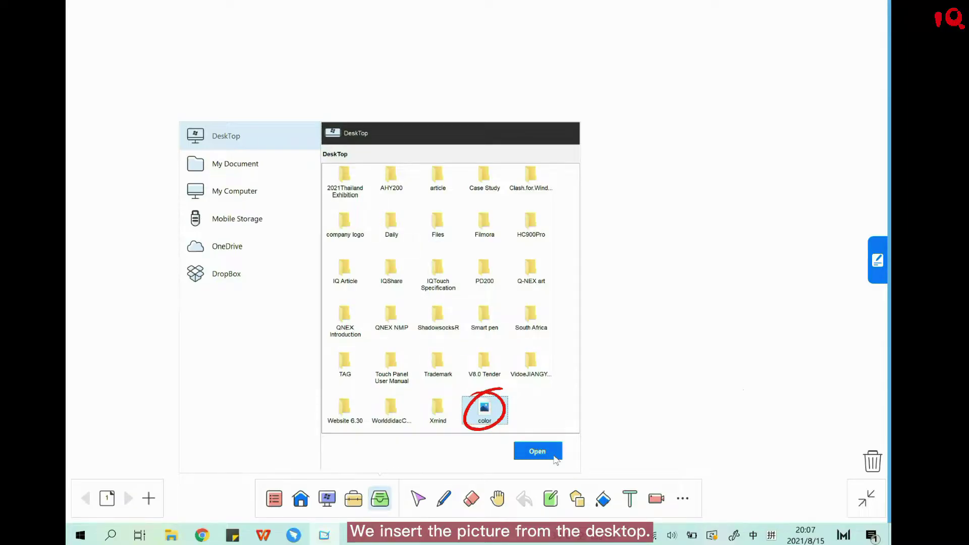
click(537, 452)
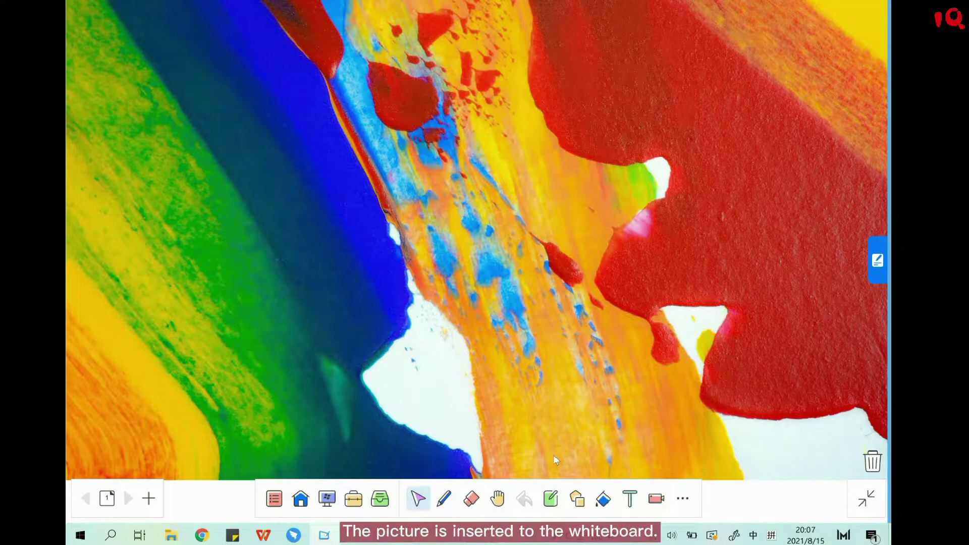
click(380, 500)
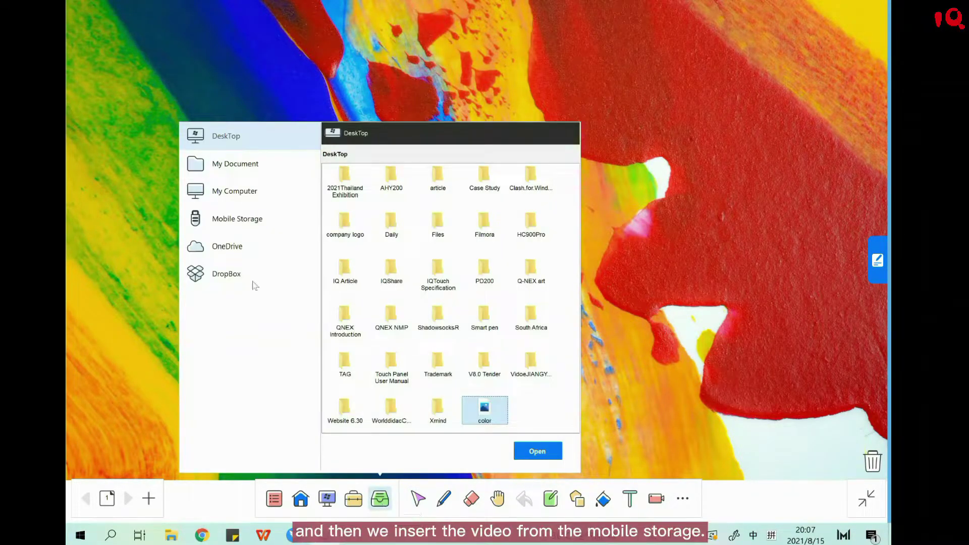
click(254, 223)
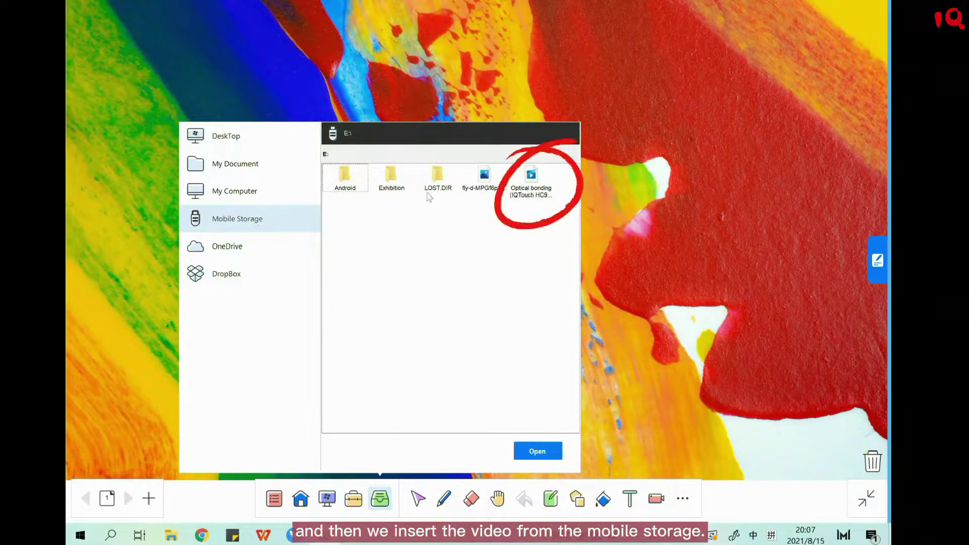
click(525, 183)
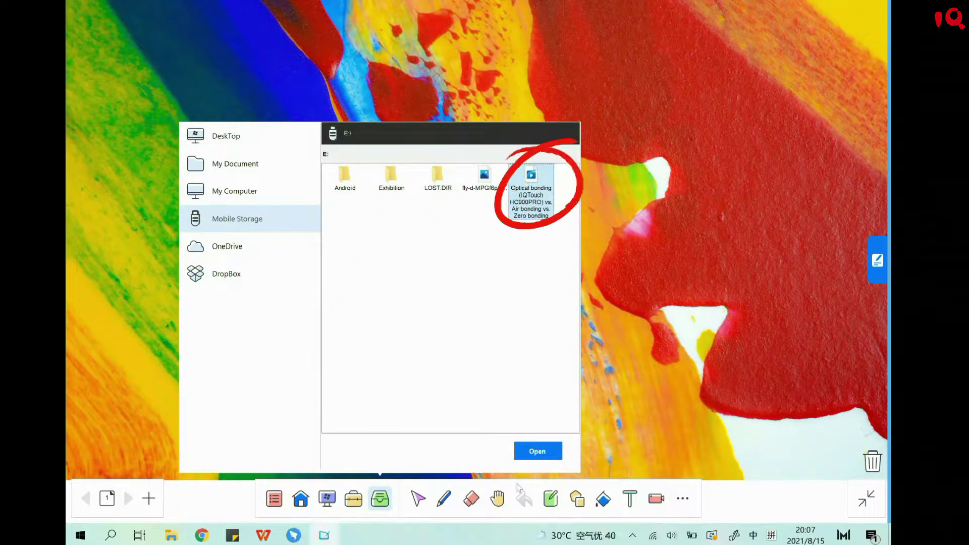
click(538, 451)
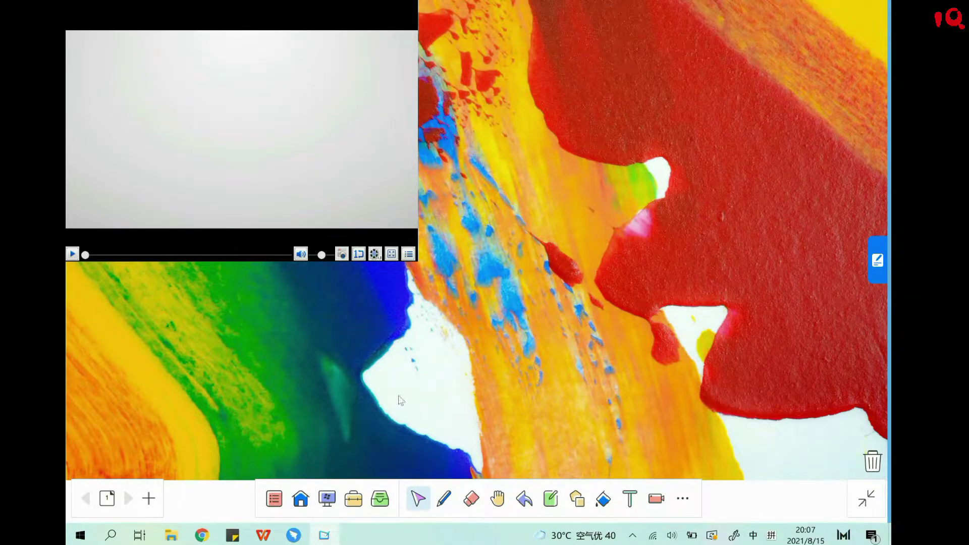
click(72, 254)
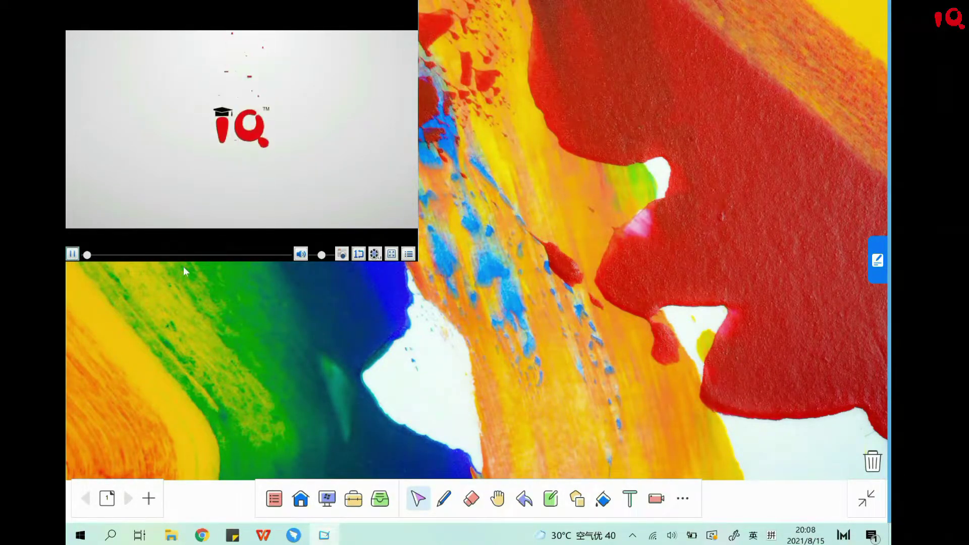
click(392, 254)
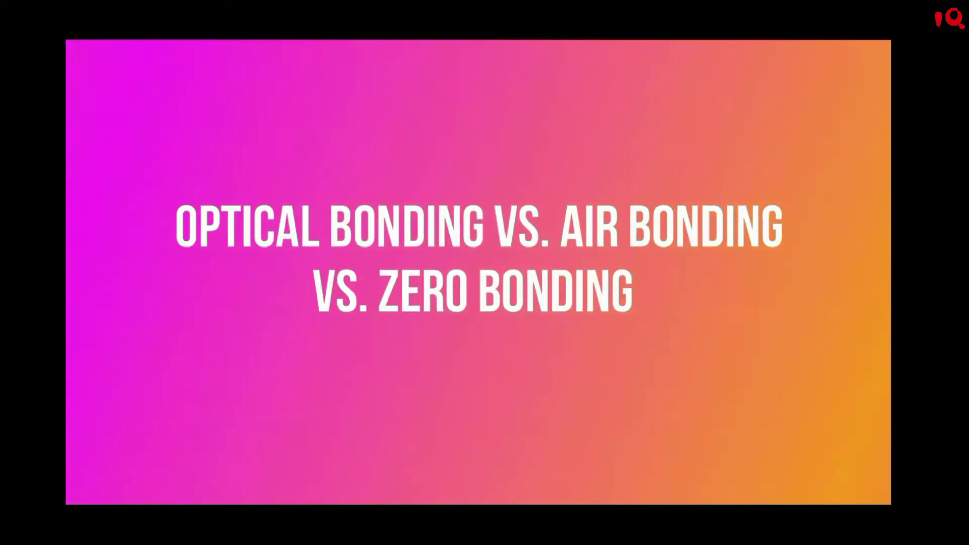
key(Escape)
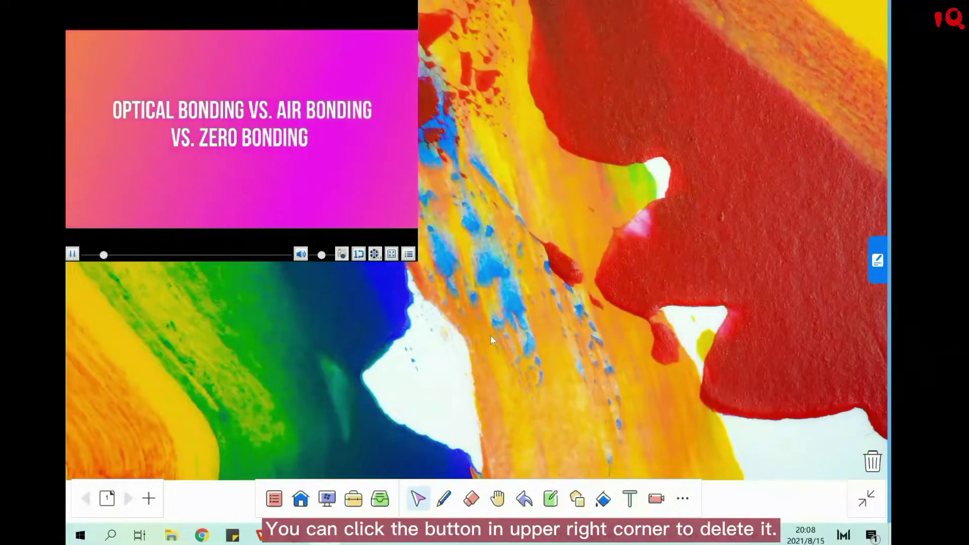
click(72, 255)
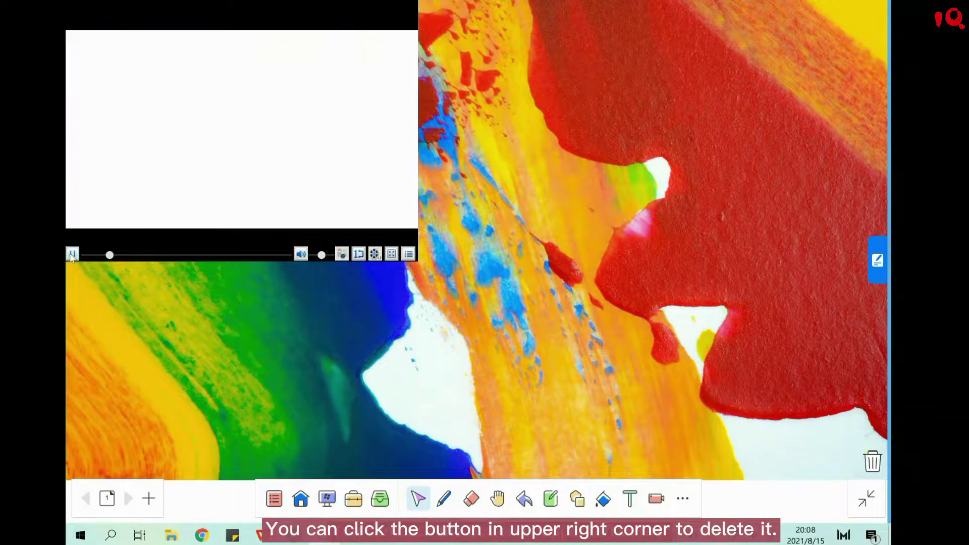
right_click(204, 227)
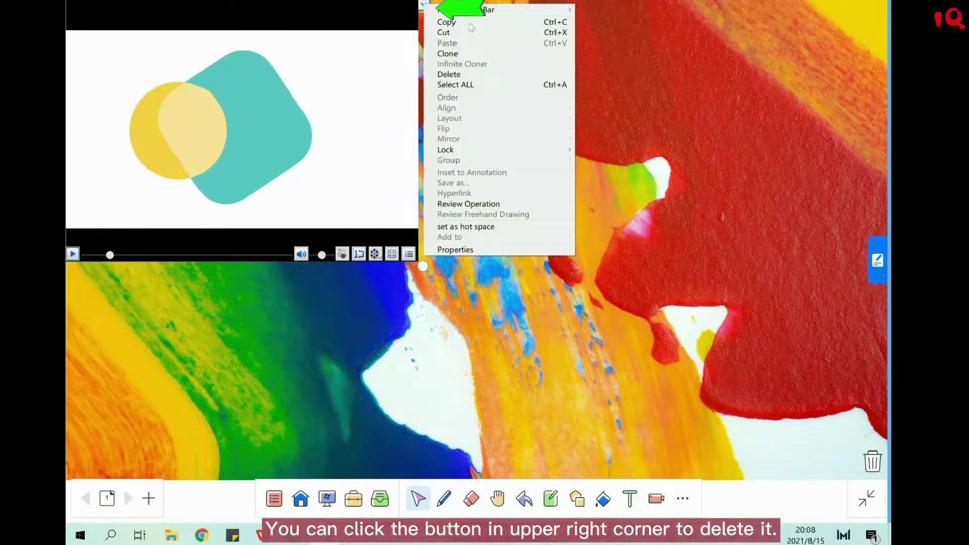
click(466, 75)
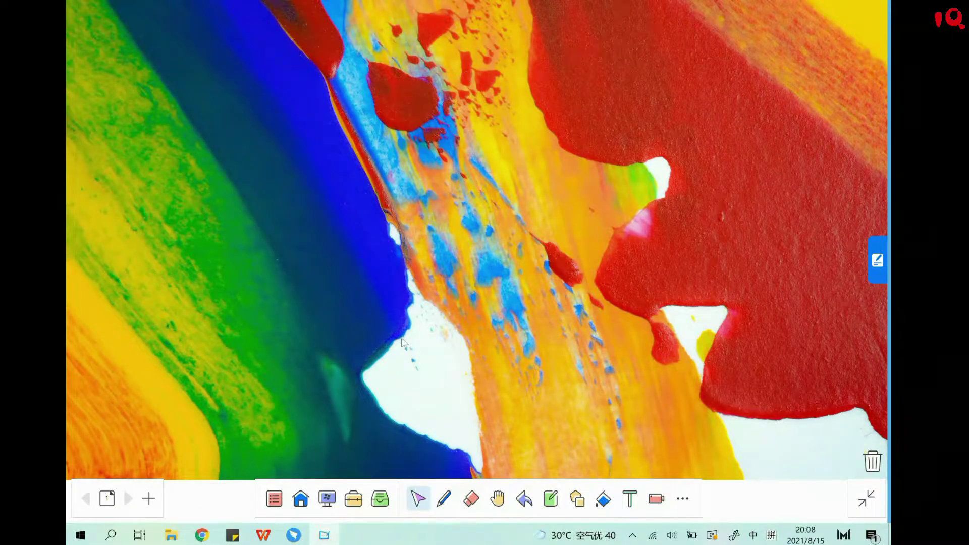
Insert Company Introducion.pptx from OneDrive onto the whiteboard
click(380, 502)
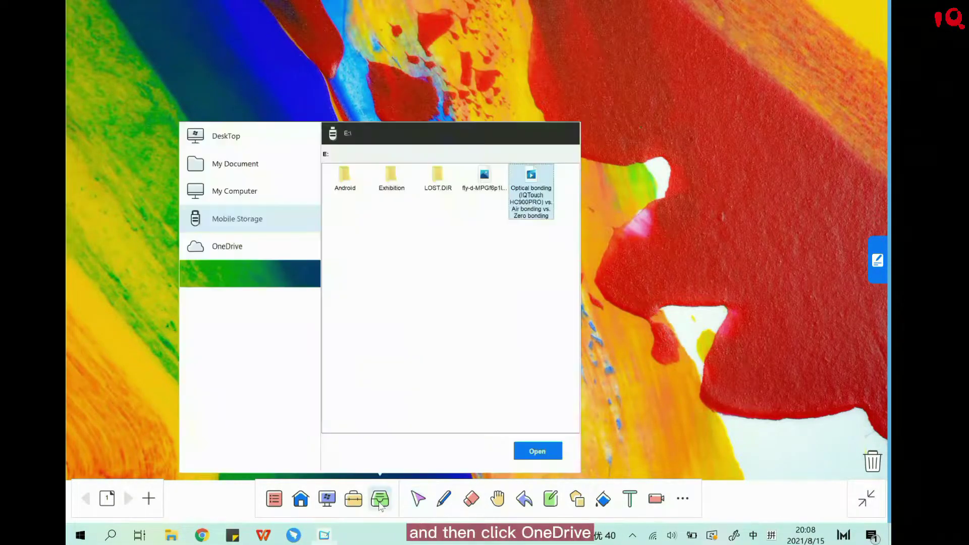
click(248, 256)
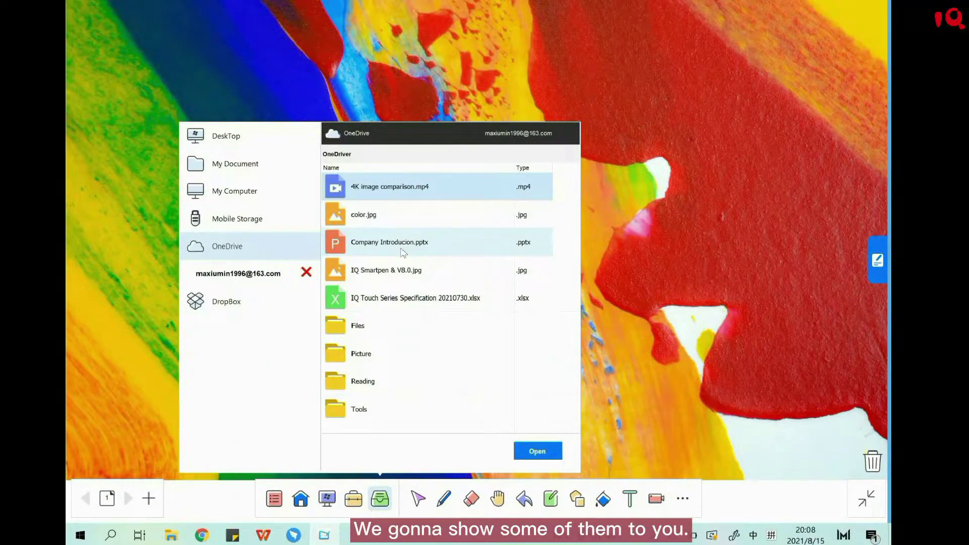
click(403, 252)
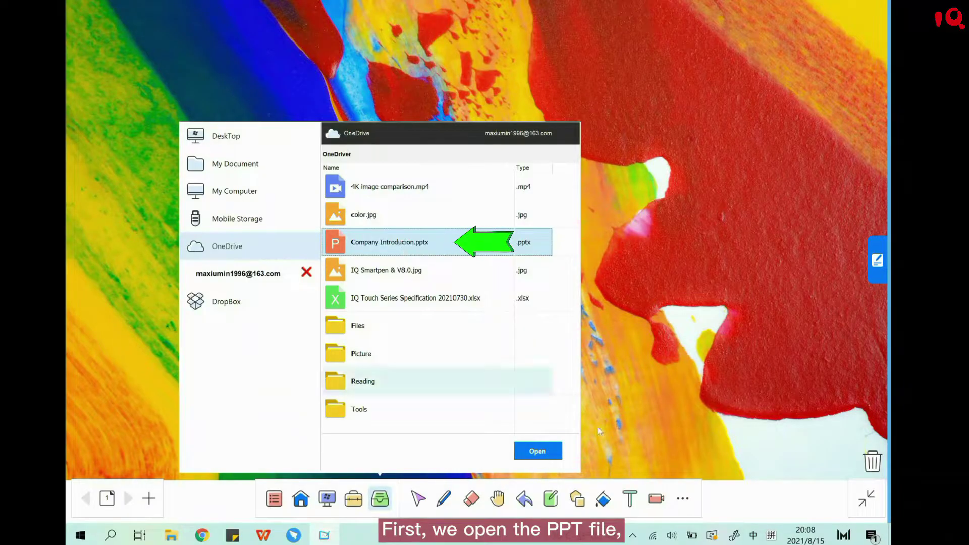
click(536, 451)
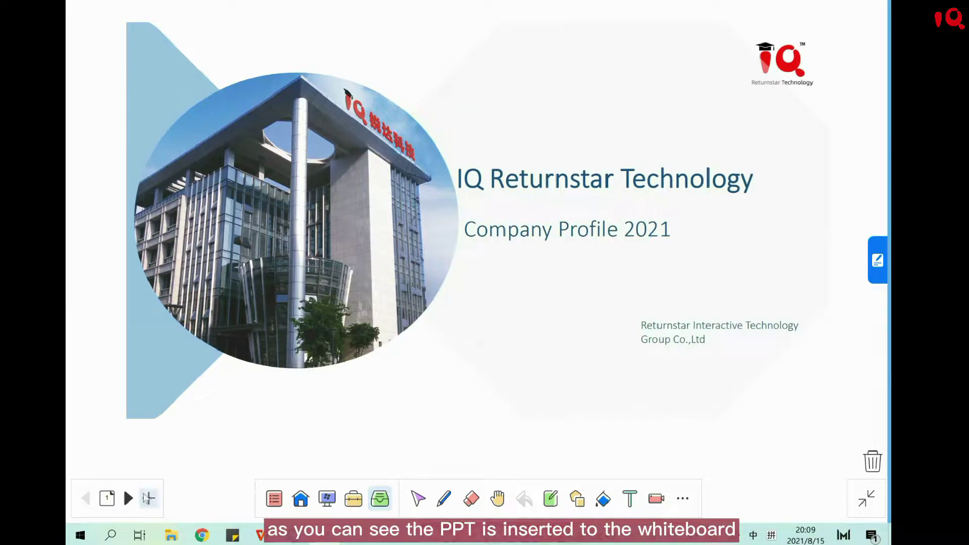
Advance to slide 5, Headquarters, and browse all page thumbnails in Page Management
click(128, 498)
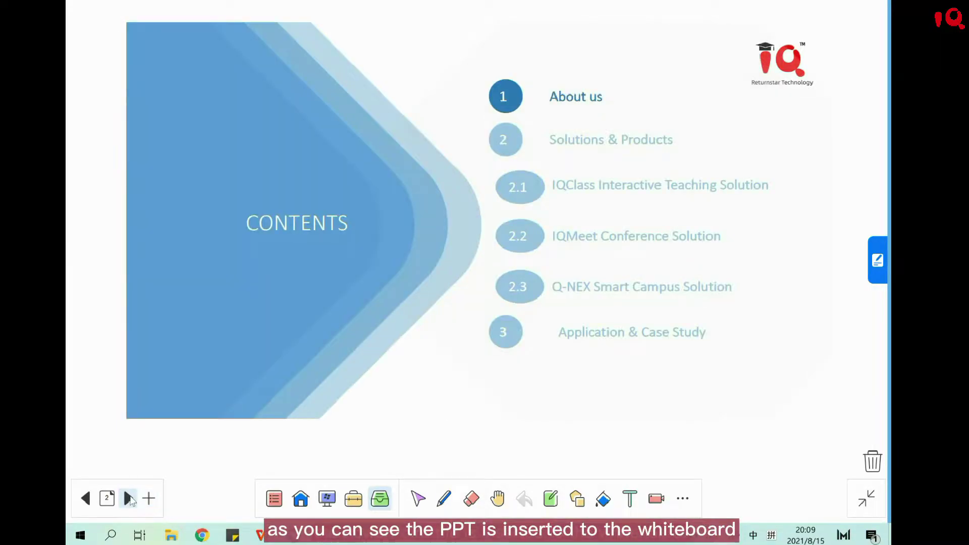
click(128, 498)
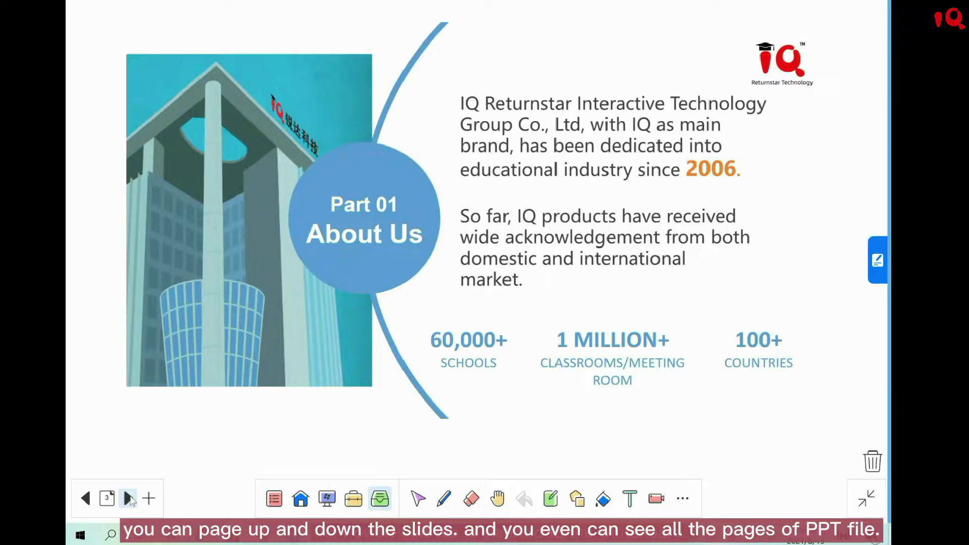
click(128, 498)
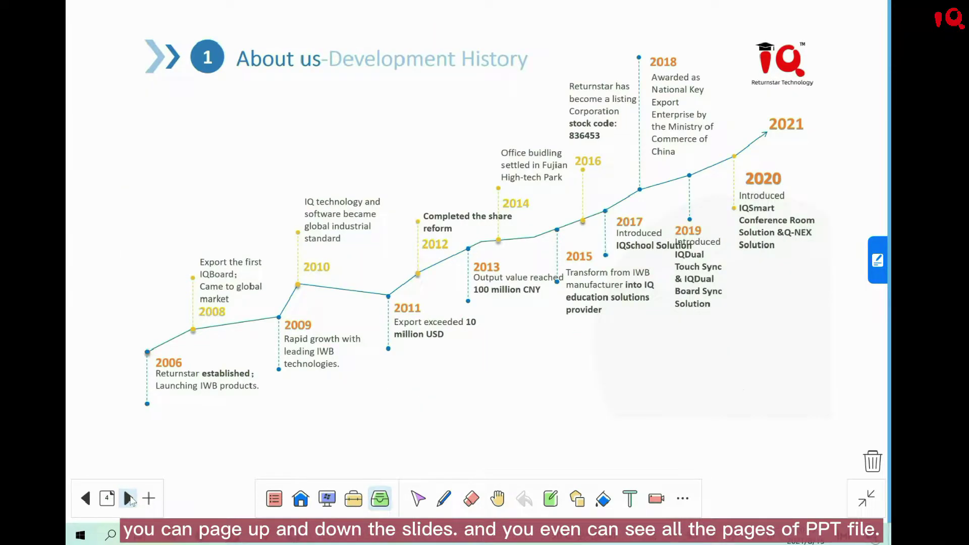
click(128, 499)
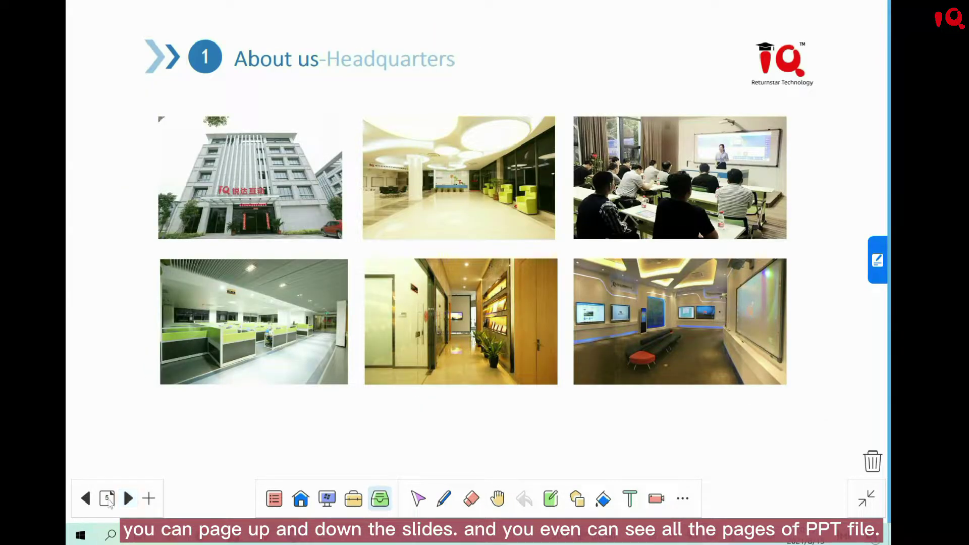
click(107, 500)
scroll(197, 237, down, 6)
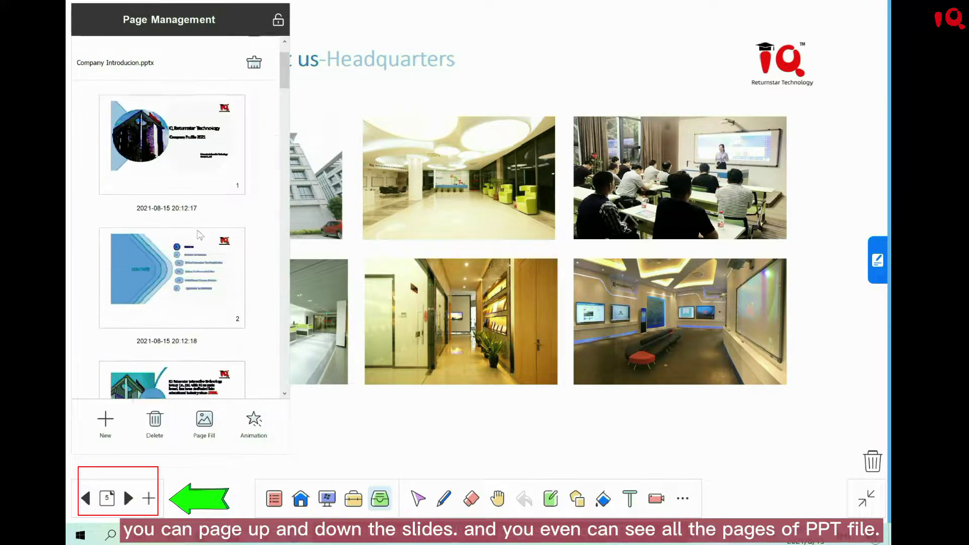
scroll(185, 237, down, 3)
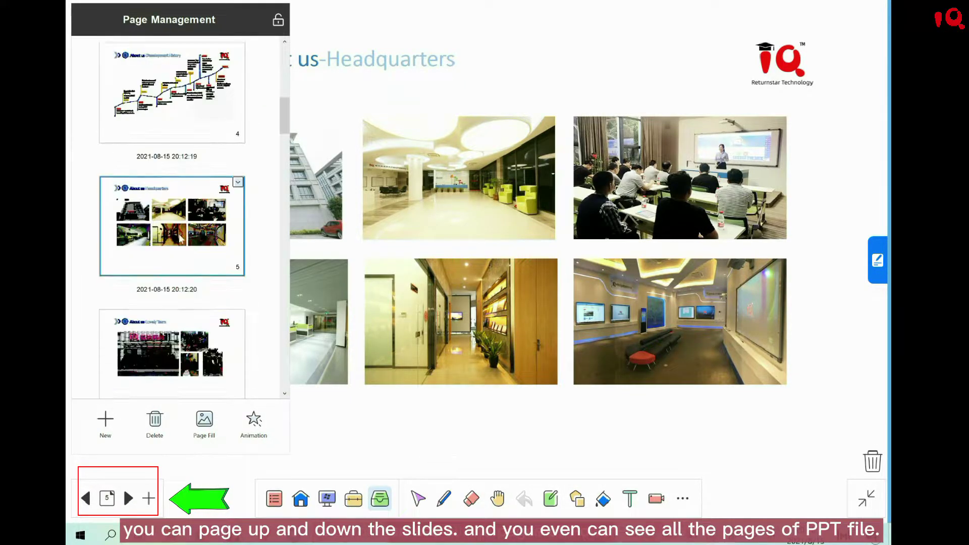
scroll(180, 238, down, 1)
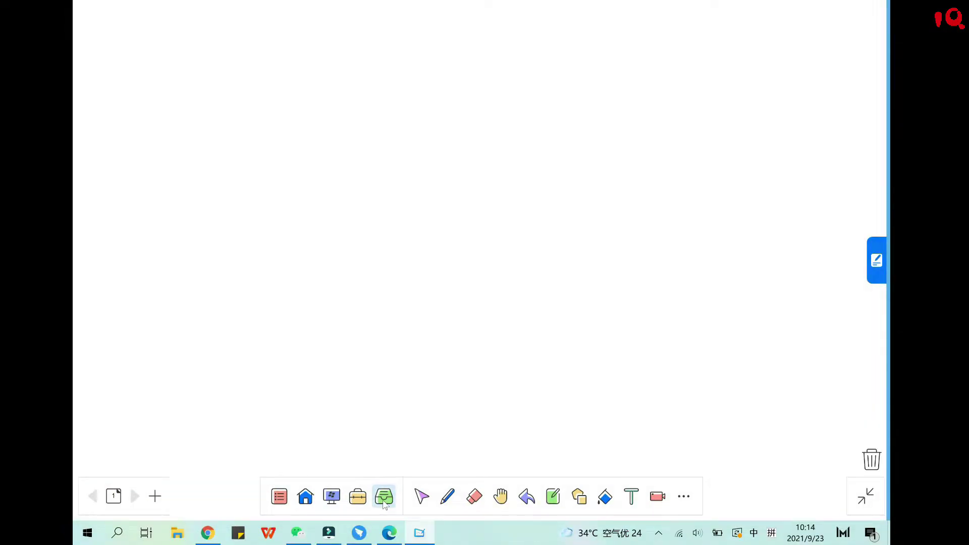
Insert the 4K image comparison.mp4 video from cloud storage and start playing it
click(383, 497)
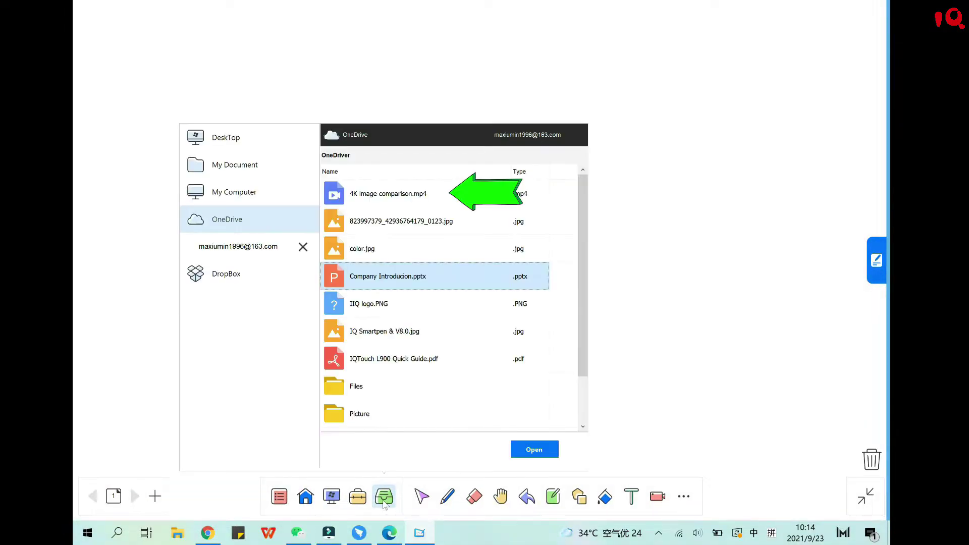
click(387, 197)
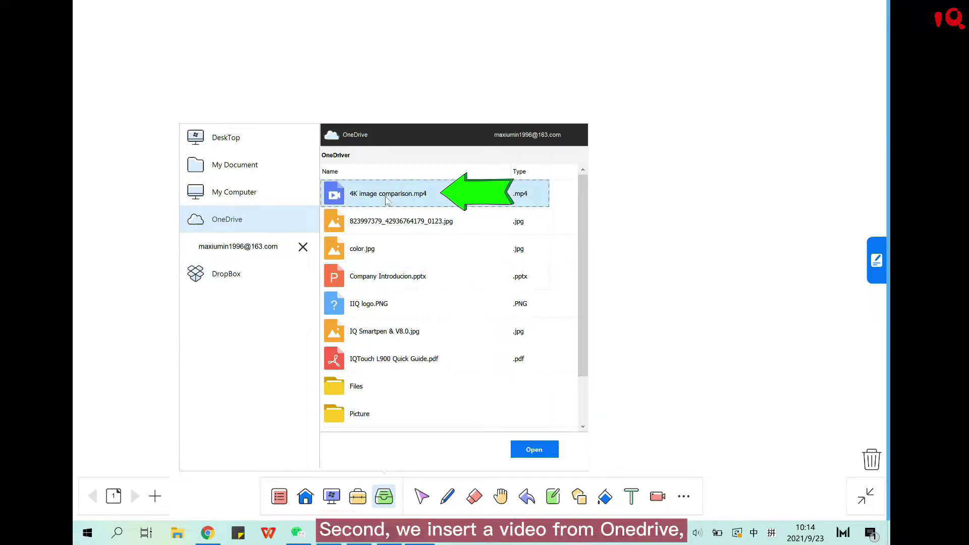
click(540, 453)
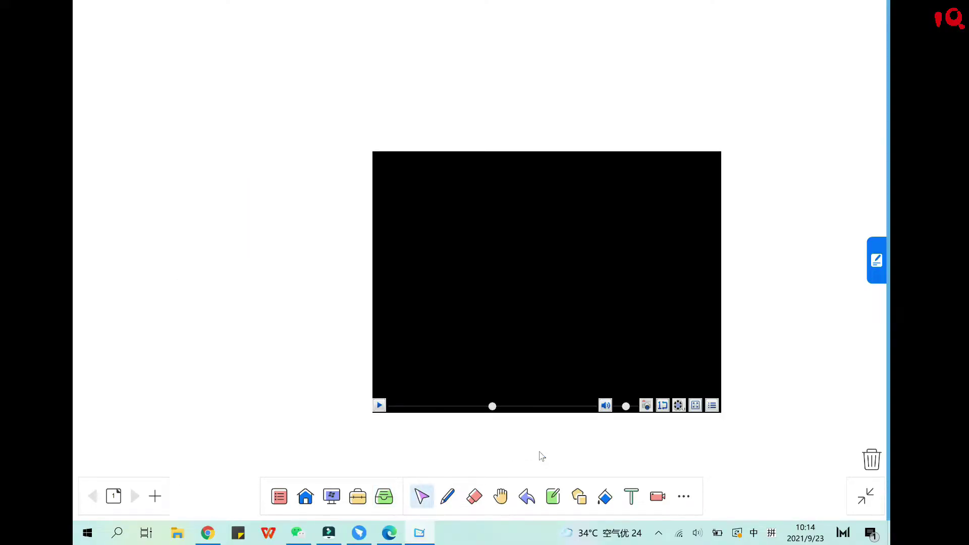
click(378, 406)
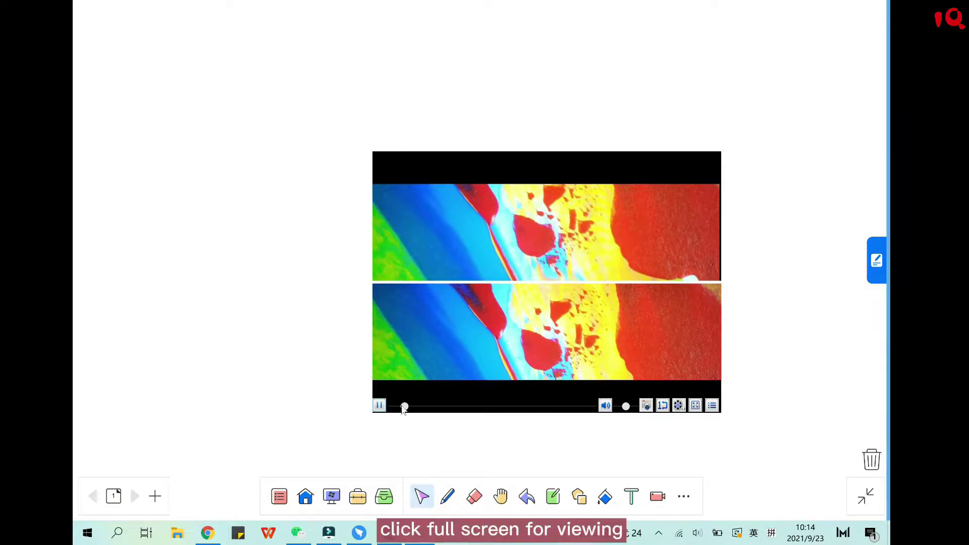
Watch the video full screen, exit with Esc, then delete it from the page
click(696, 408)
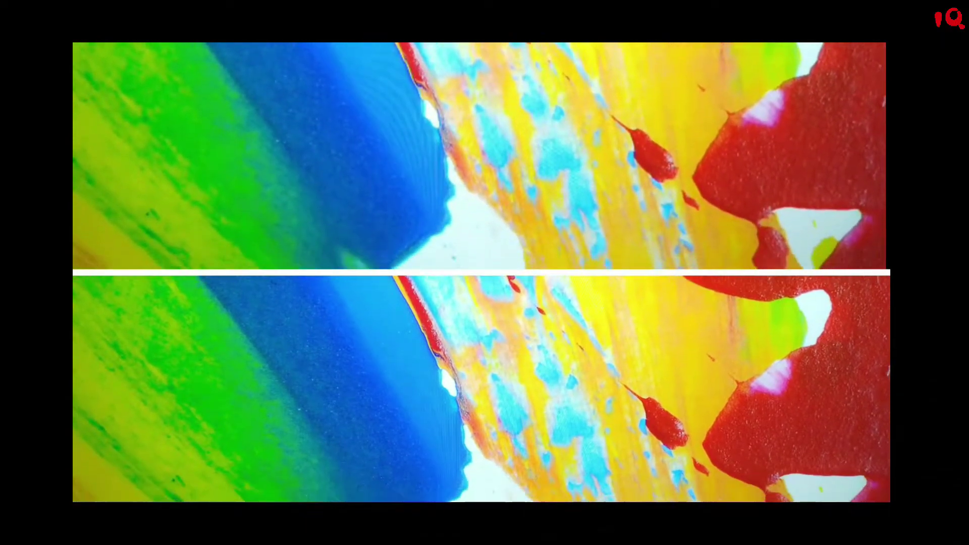
key(Escape)
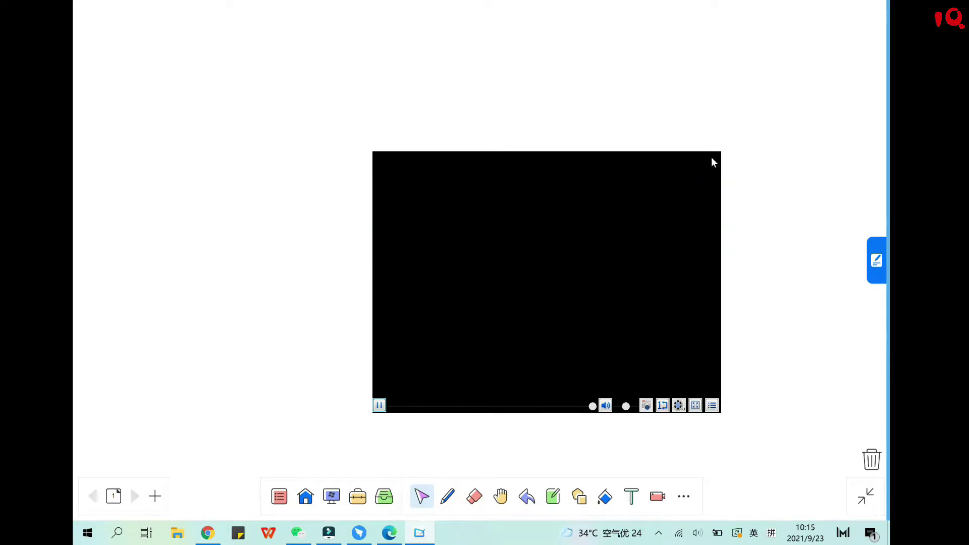
click(713, 160)
right_click(726, 159)
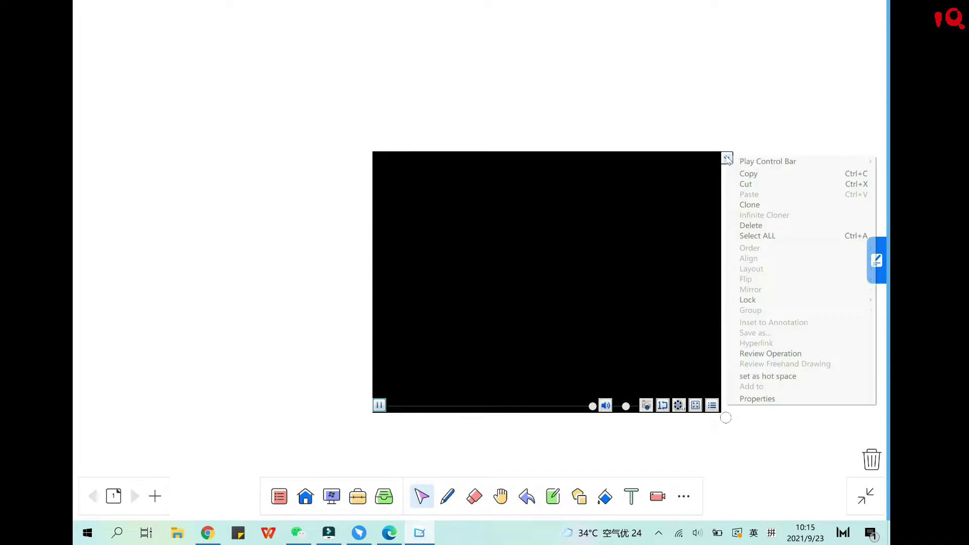
click(775, 226)
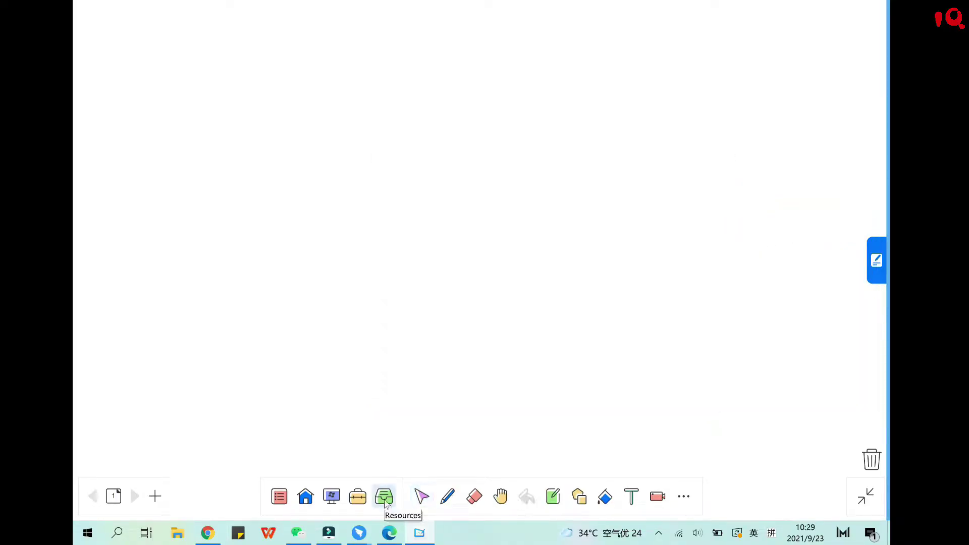
Insert the IQTouch L900 Quick Guide PDF from OneDrive onto the whiteboard
click(384, 496)
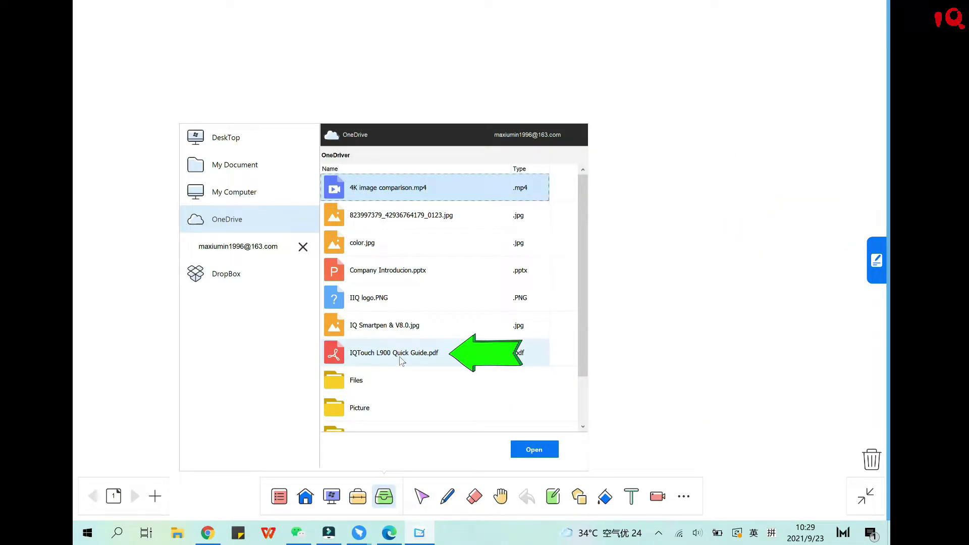
click(401, 359)
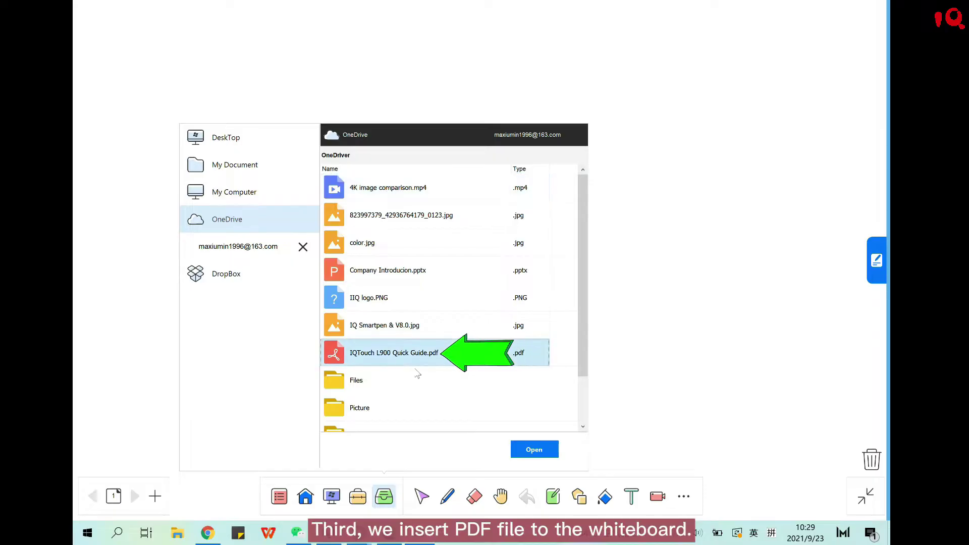
click(553, 456)
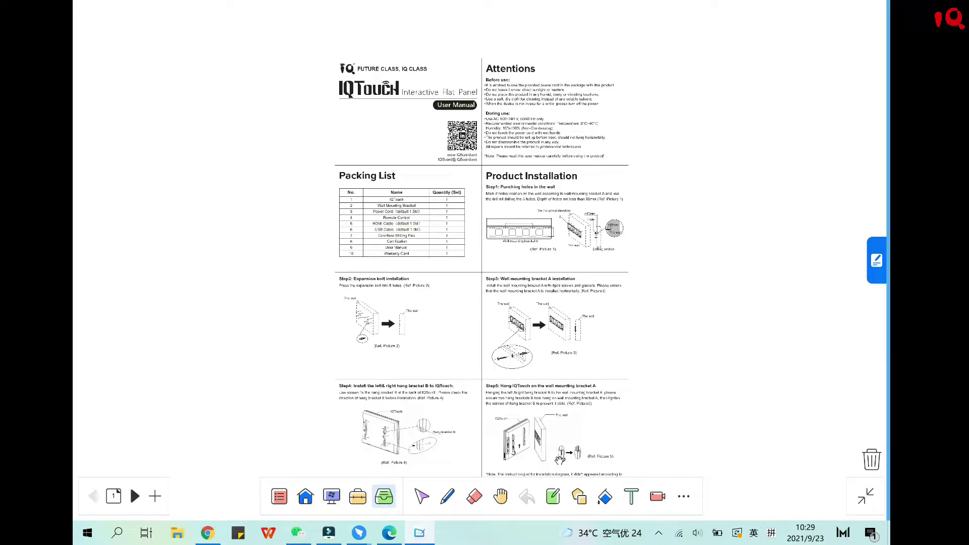
Review pages 1 and 2 in Page Management, then shift the page slightly up with the hand tool
click(109, 498)
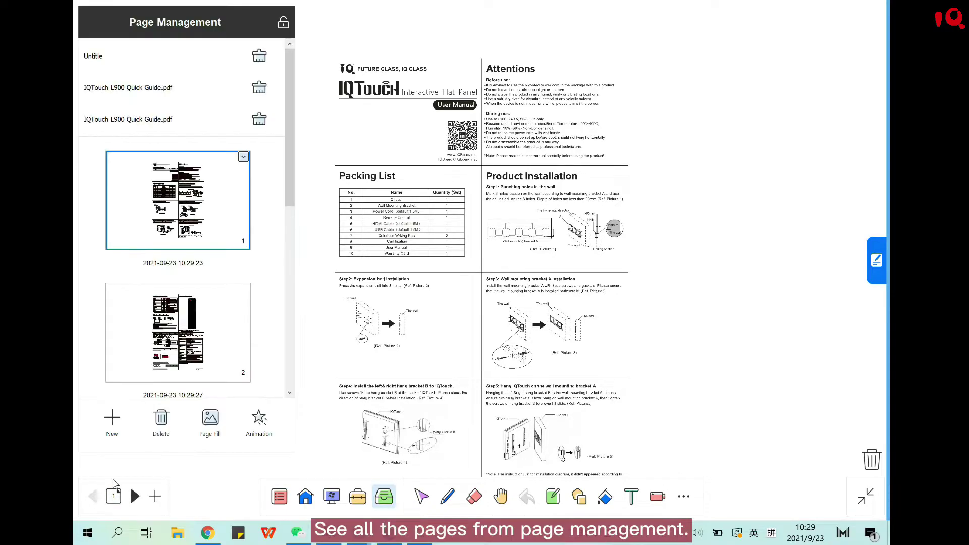
scroll(160, 269, down, 2)
click(182, 299)
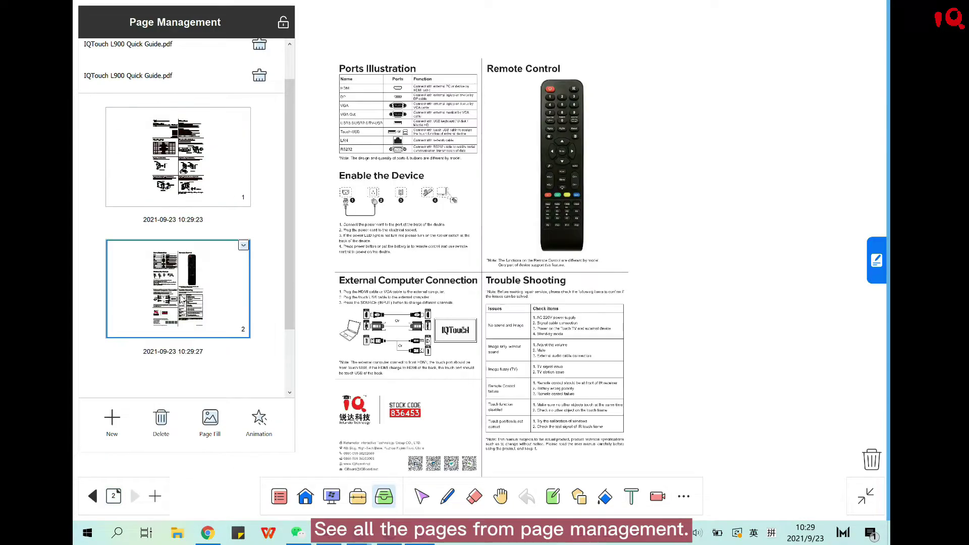
click(187, 177)
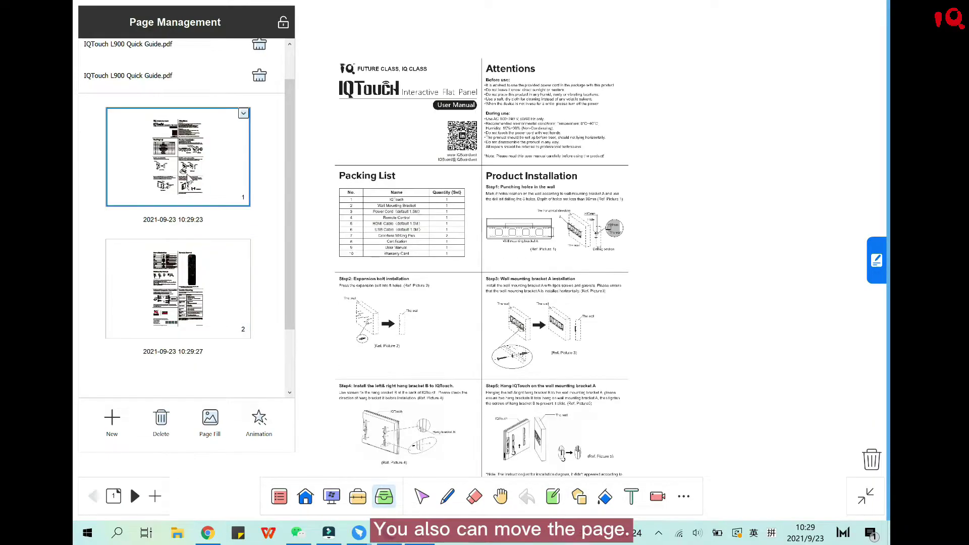
click(476, 376)
click(500, 496)
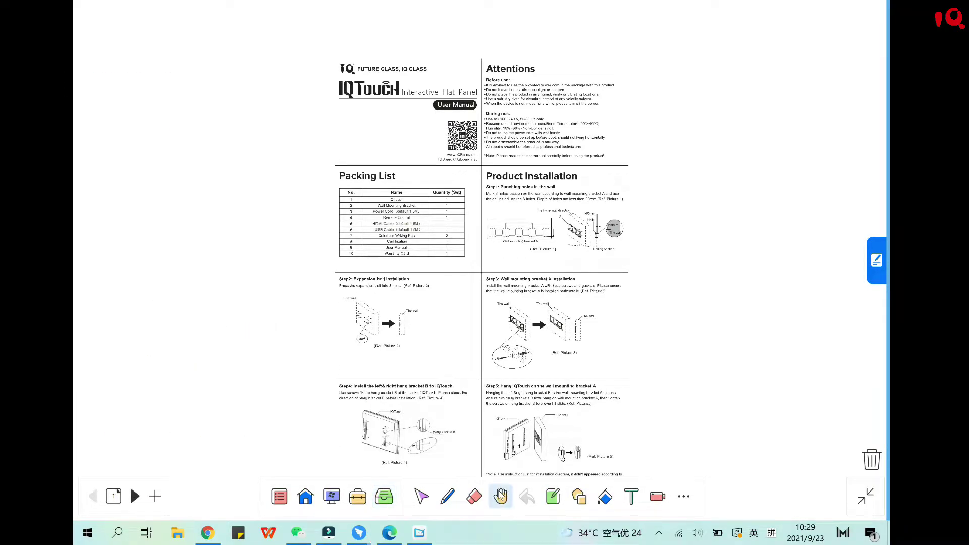
drag(518, 415, 508, 399)
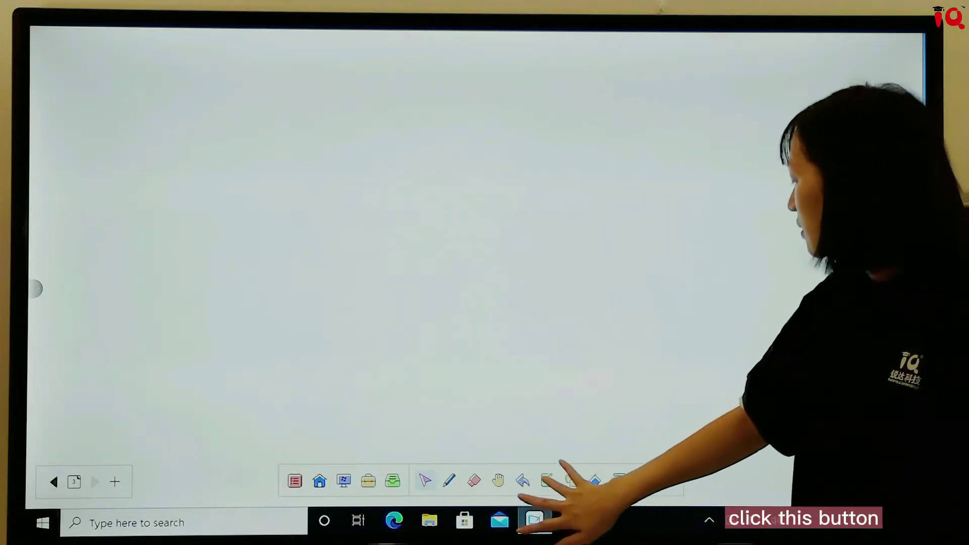
Write 'IQ Board' with the recognition pen so it converts to typed text
drag(421, 105, 475, 102)
drag(458, 120, 452, 196)
drag(435, 204, 468, 203)
drag(534, 101, 514, 208)
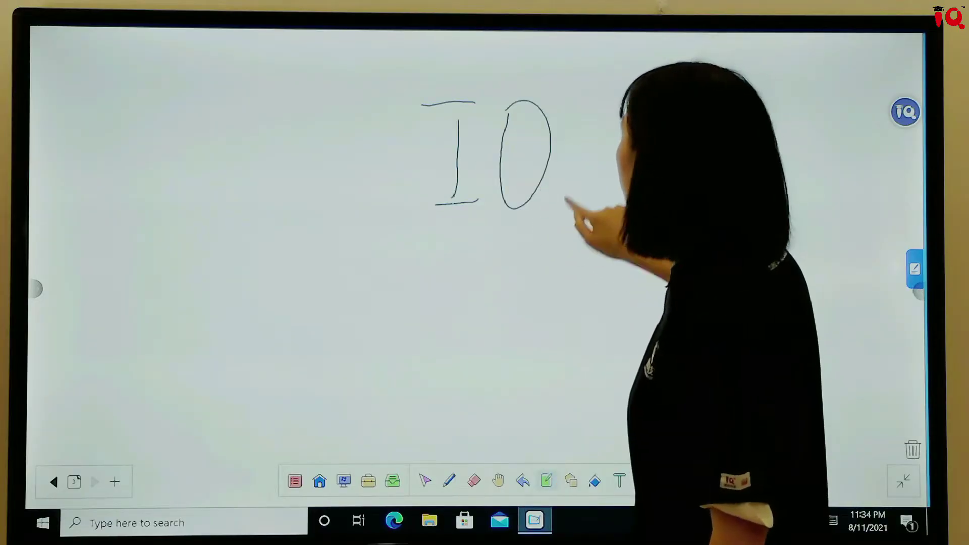
drag(512, 157, 566, 208)
mouse_move(609, 107)
mouse_down()
mouse_move(599, 205)
mouse_move(615, 204)
mouse_up()
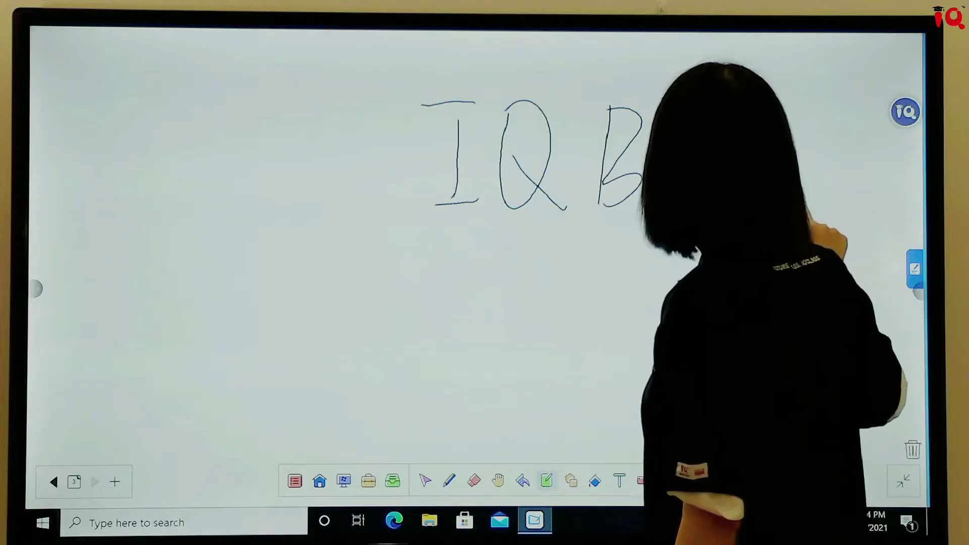
drag(824, 134, 806, 174)
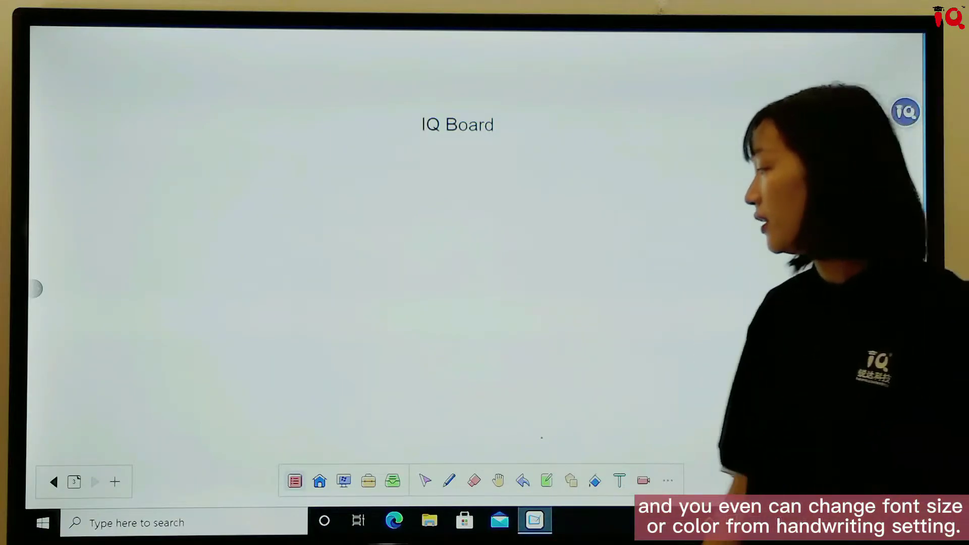
In Handwriting Setting, set recognized text to font size 72 and red colour
click(295, 481)
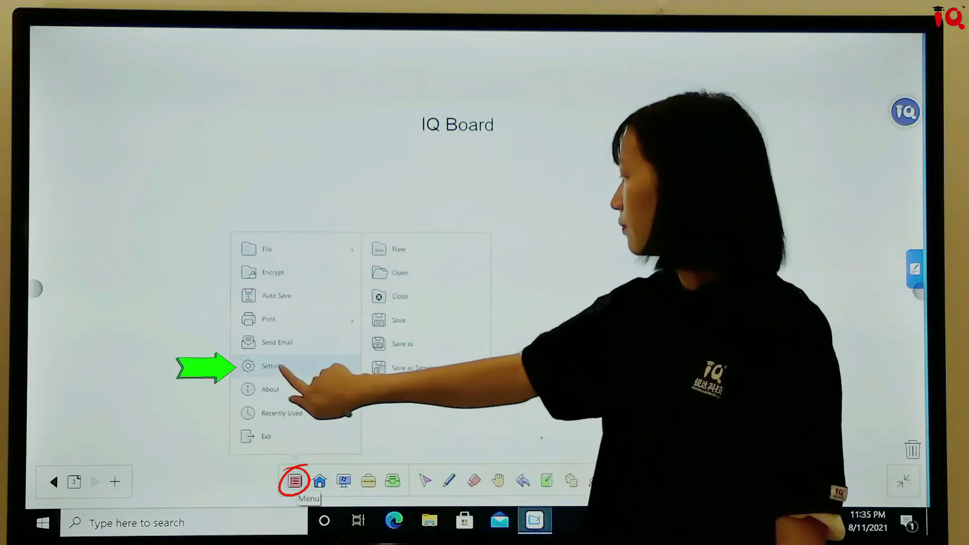
click(272, 366)
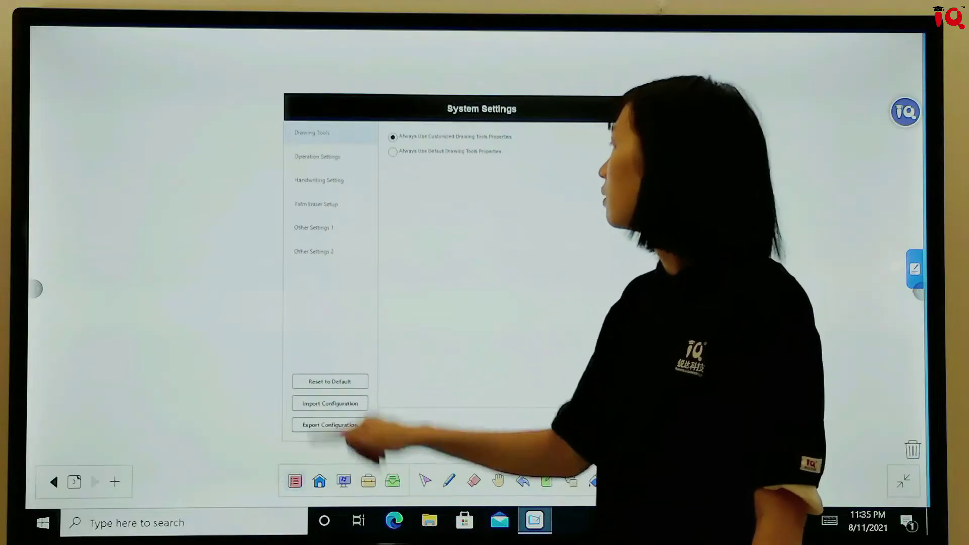
click(319, 181)
click(560, 331)
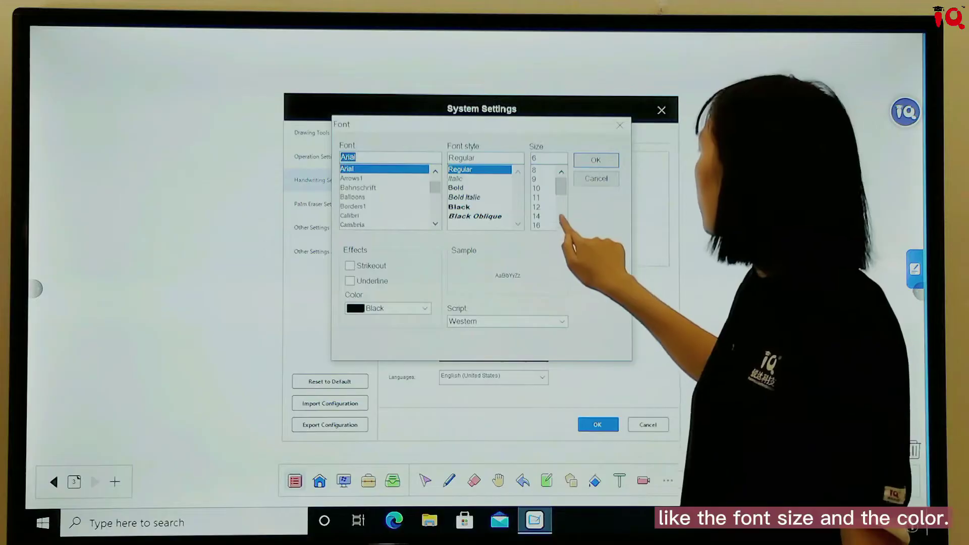
drag(561, 186, 560, 209)
click(538, 225)
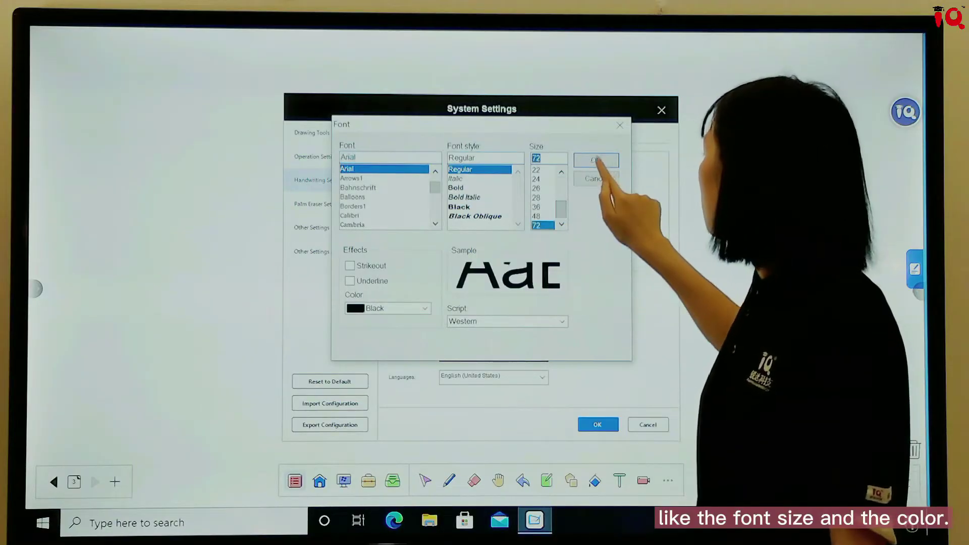
click(595, 160)
click(493, 354)
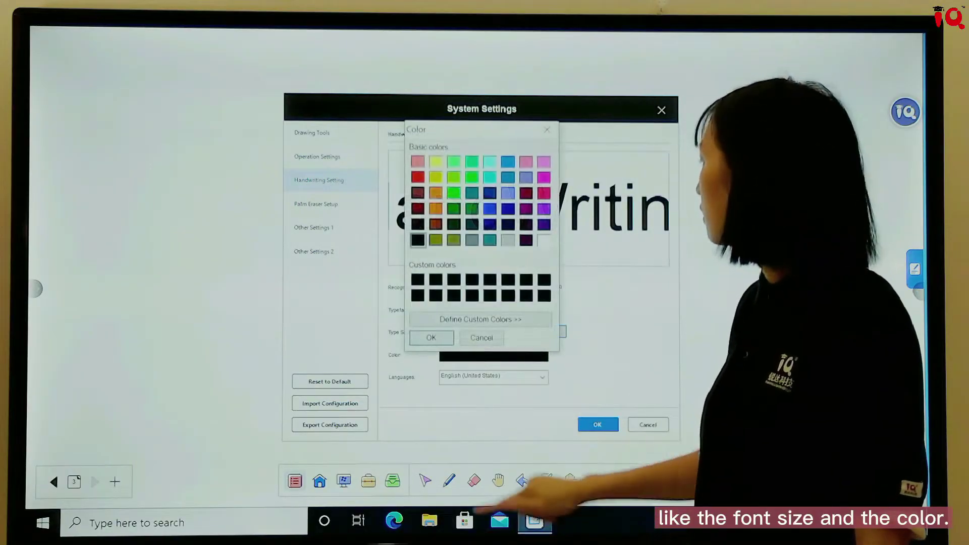
click(417, 176)
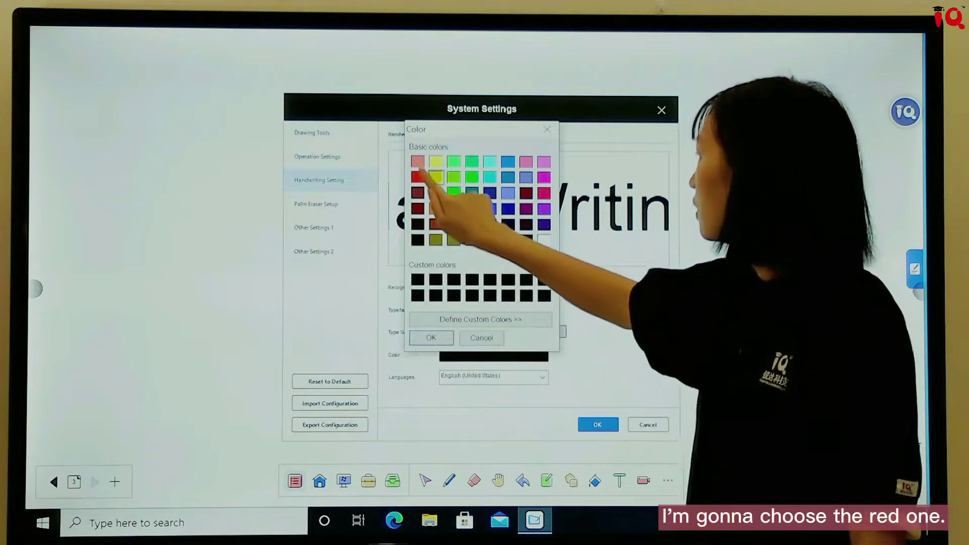
click(431, 338)
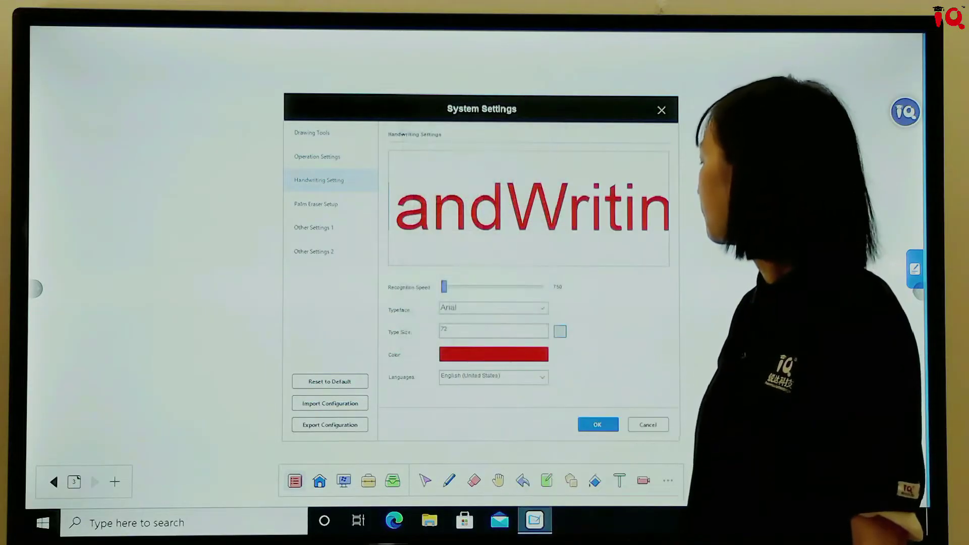
click(597, 424)
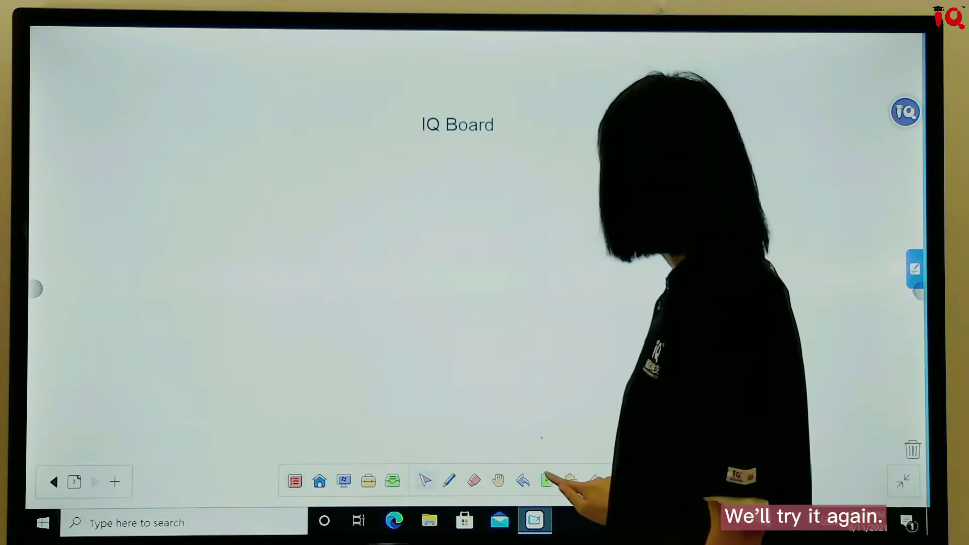
Write 'IQ Board' beneath the existing text, producing large red recognized text
mouse_move(422, 172)
mouse_down()
mouse_move(460, 173)
mouse_move(438, 258)
mouse_move(467, 253)
mouse_up()
mouse_move(489, 180)
mouse_down()
mouse_move(483, 228)
mouse_move(489, 191)
mouse_move(554, 263)
mouse_up()
drag(614, 162, 605, 263)
mouse_move(615, 162)
mouse_down()
mouse_move(599, 236)
mouse_move(605, 263)
mouse_up()
drag(686, 214, 740, 262)
drag(761, 222, 817, 227)
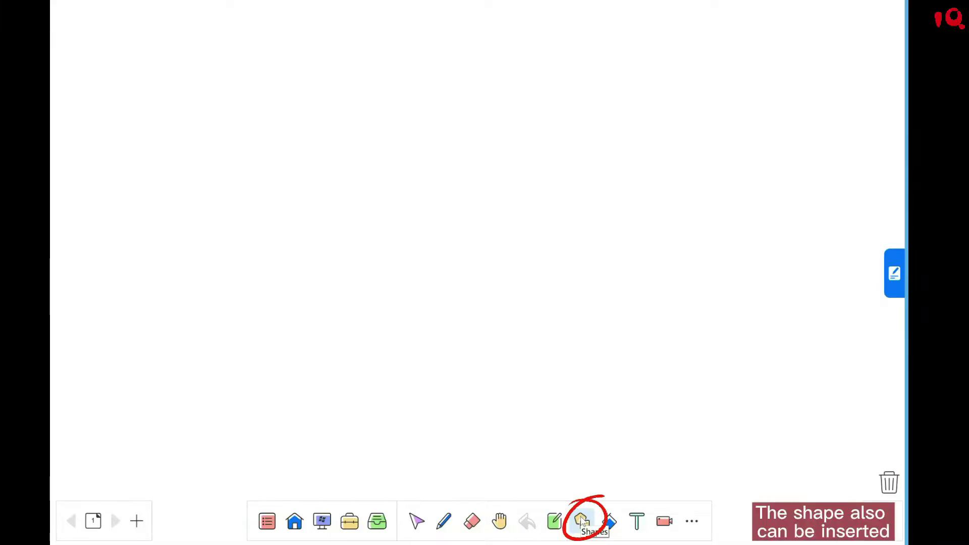
Browse the shape list, outline colours and display options, then draw a 3D cube
click(582, 522)
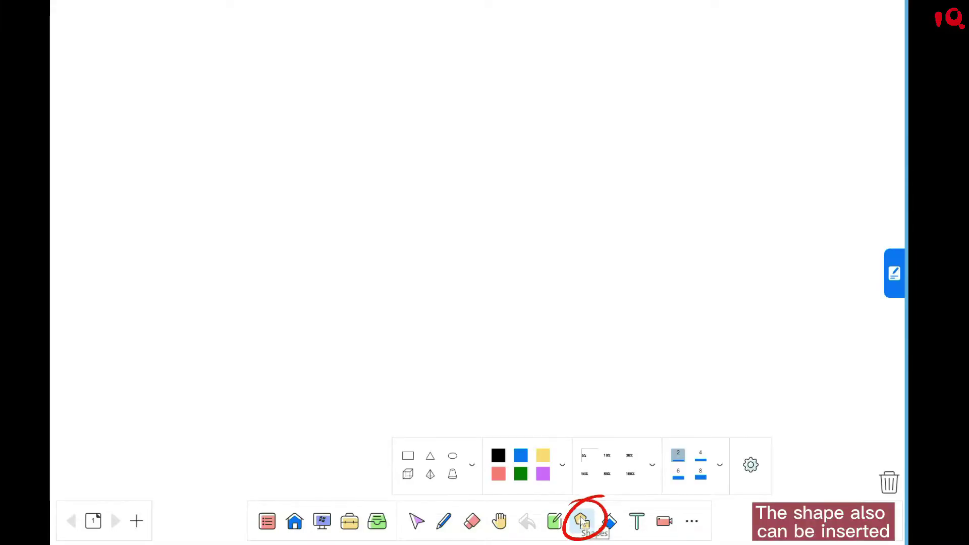
click(473, 464)
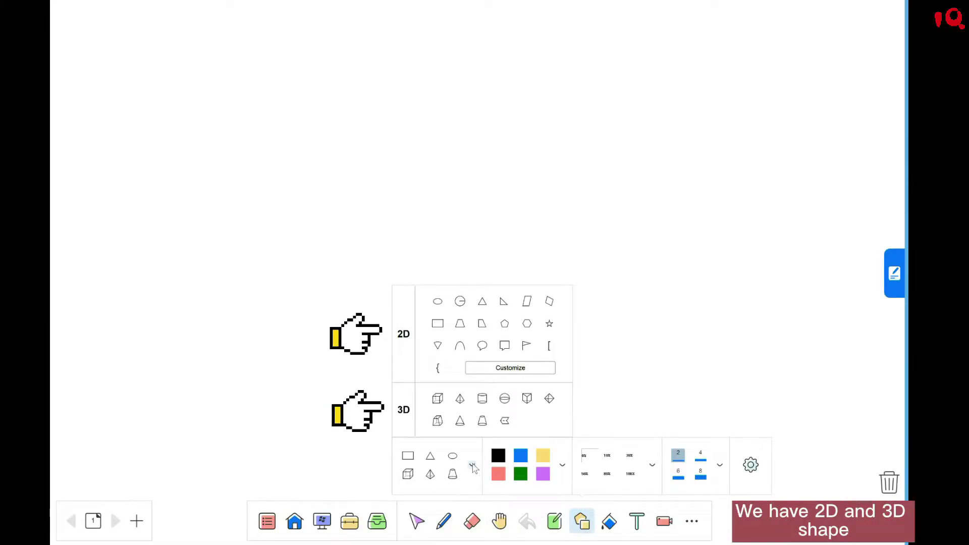
click(562, 465)
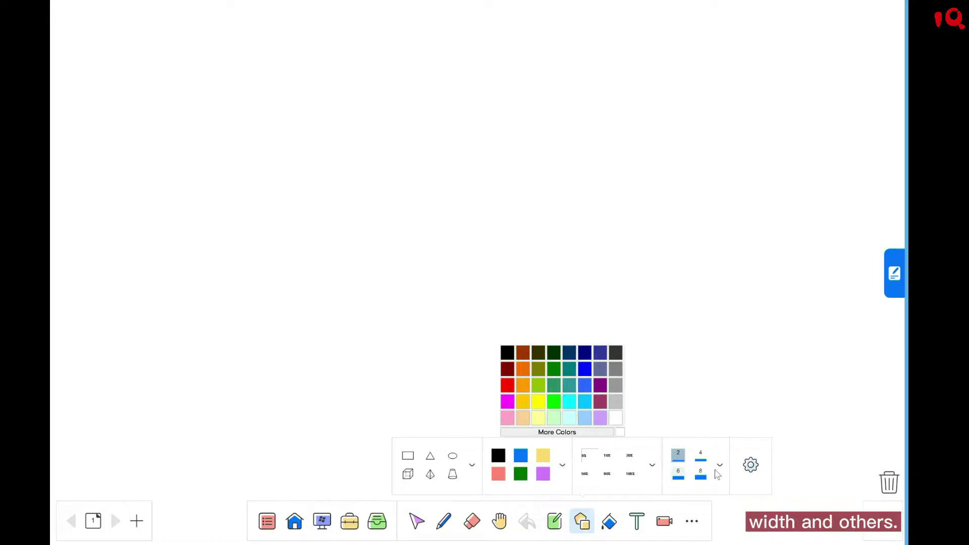
click(751, 466)
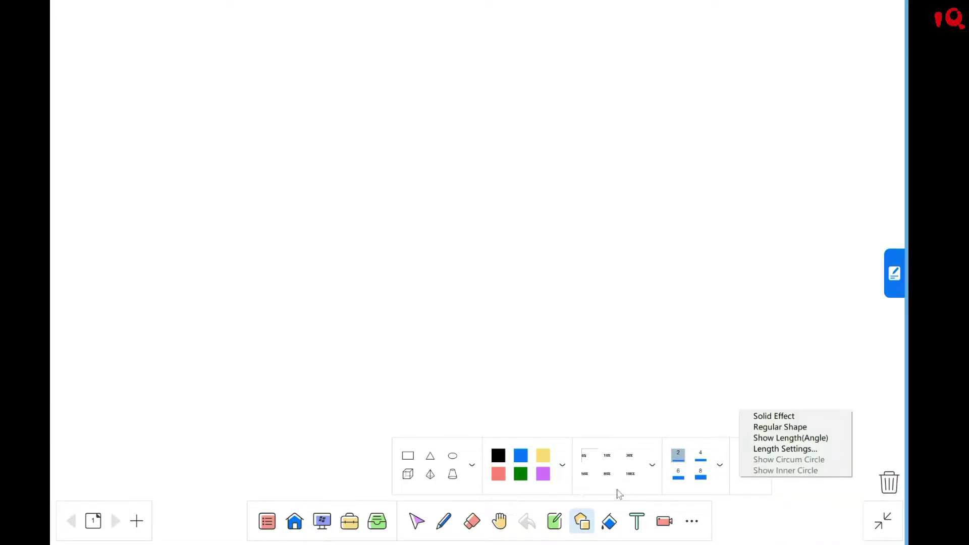
click(408, 473)
drag(268, 163, 425, 312)
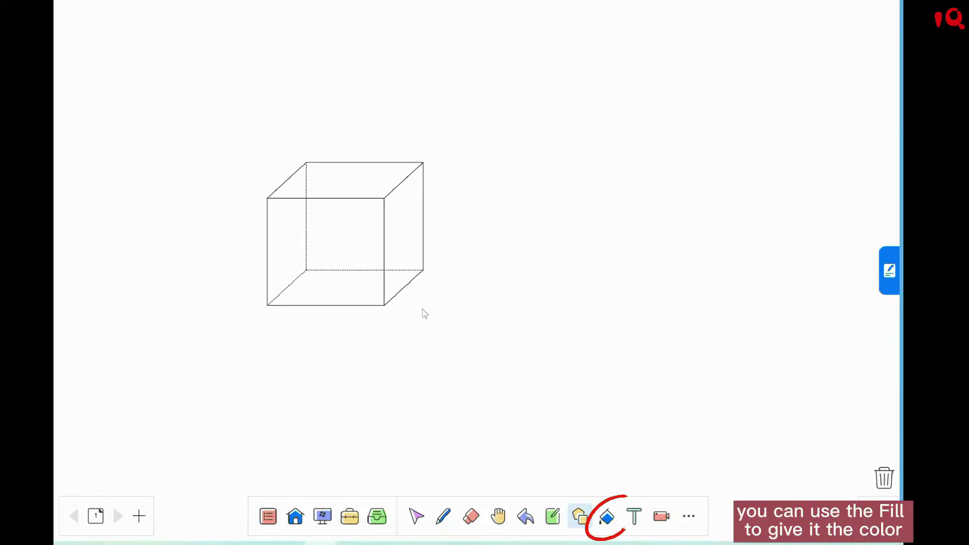
Fill the cube with a red gradient front, black top and black-to-white gradient right face
click(609, 520)
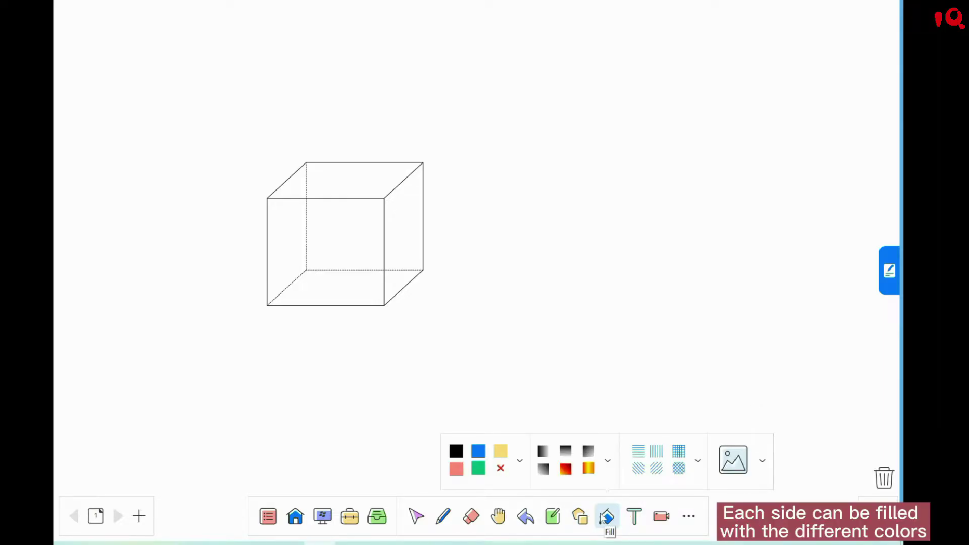
click(355, 266)
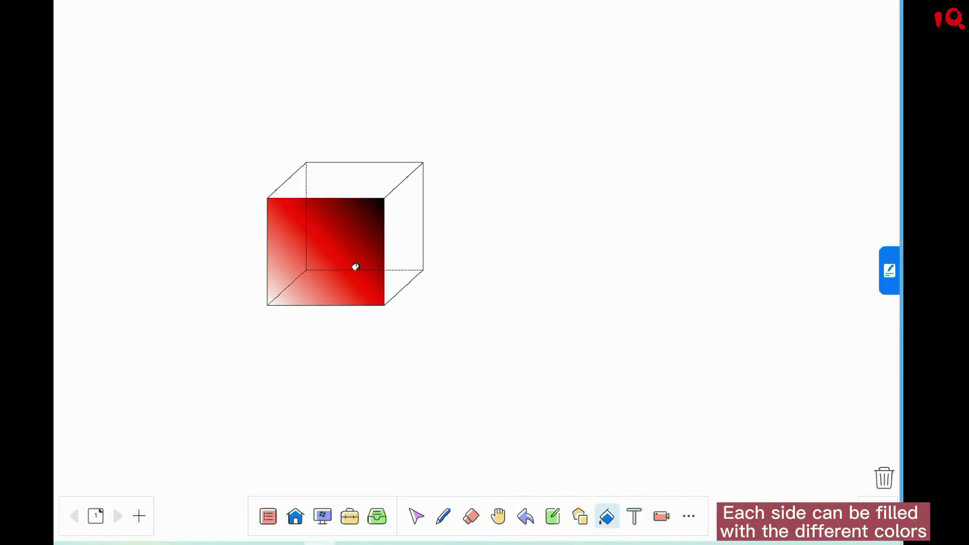
click(606, 518)
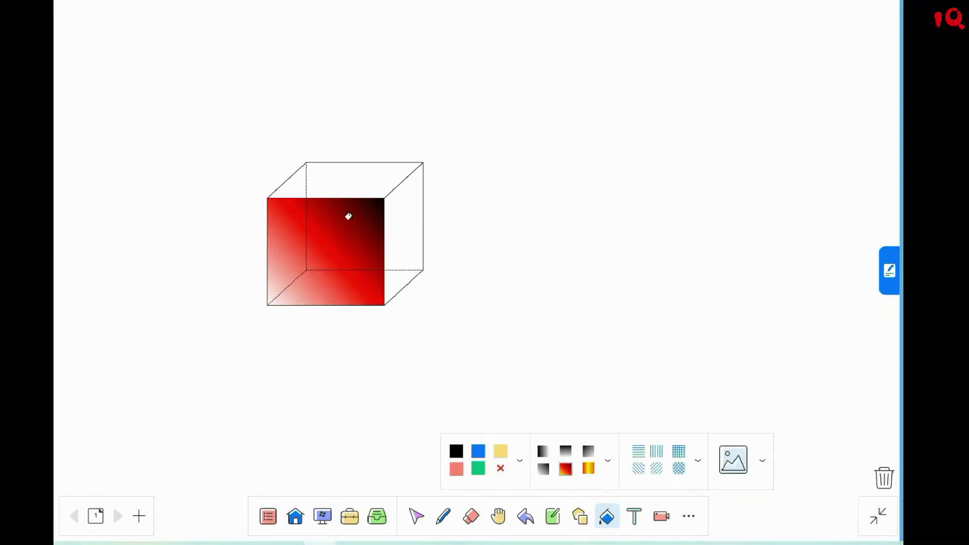
click(362, 181)
click(607, 520)
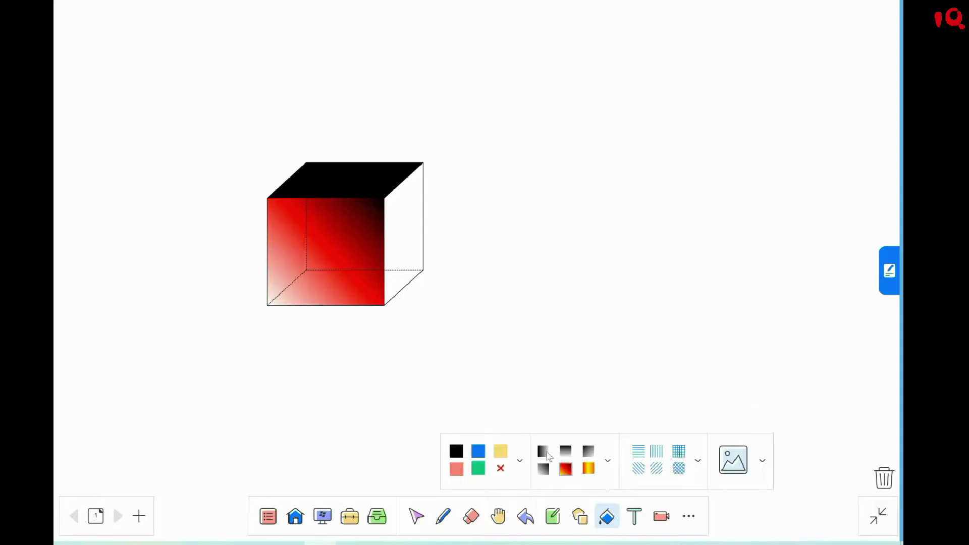
click(399, 262)
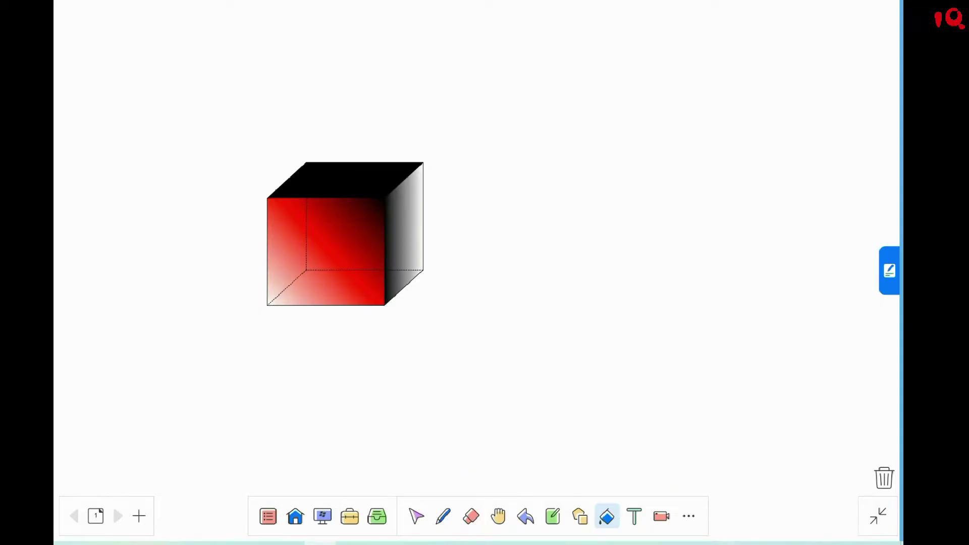
click(581, 523)
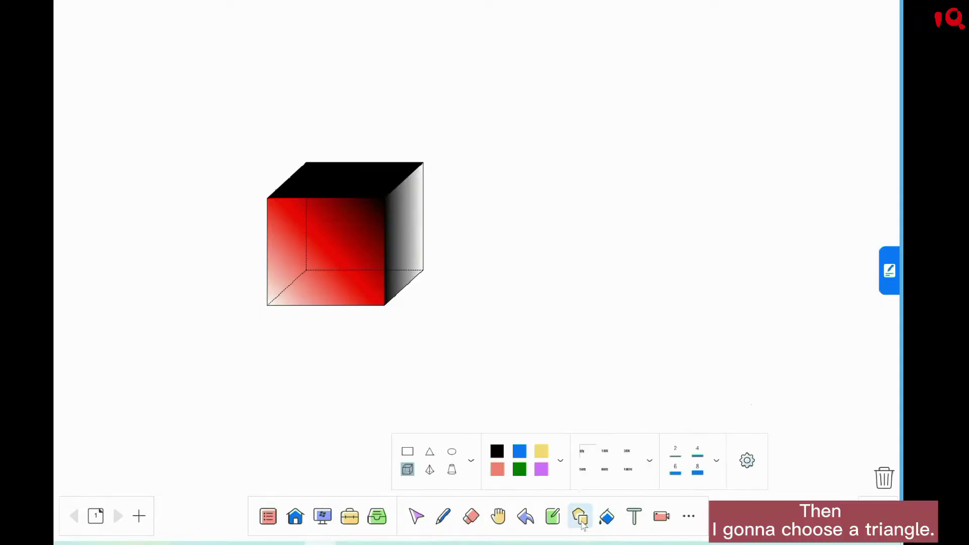
Draw a triangle right of the cube and fill it salmon pink
drag(549, 273, 701, 430)
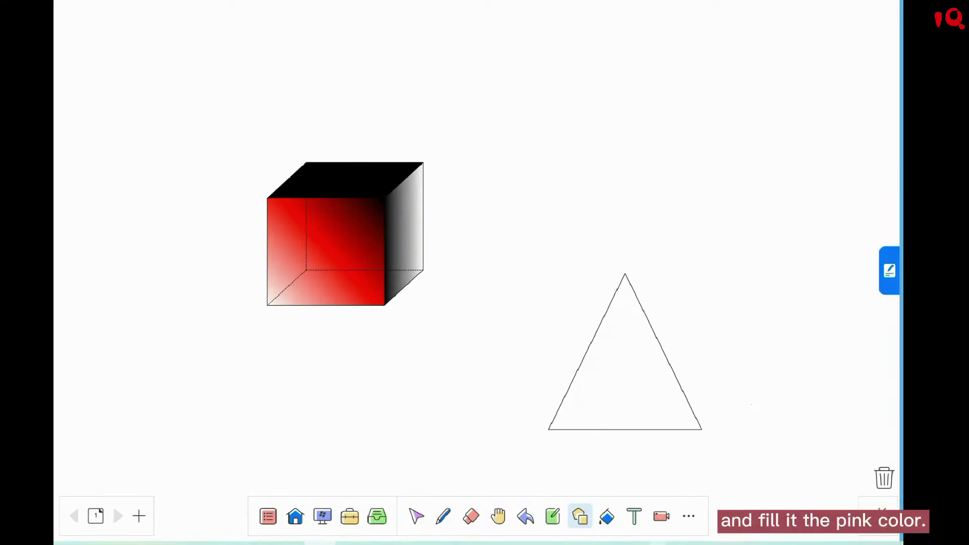
click(606, 520)
click(606, 521)
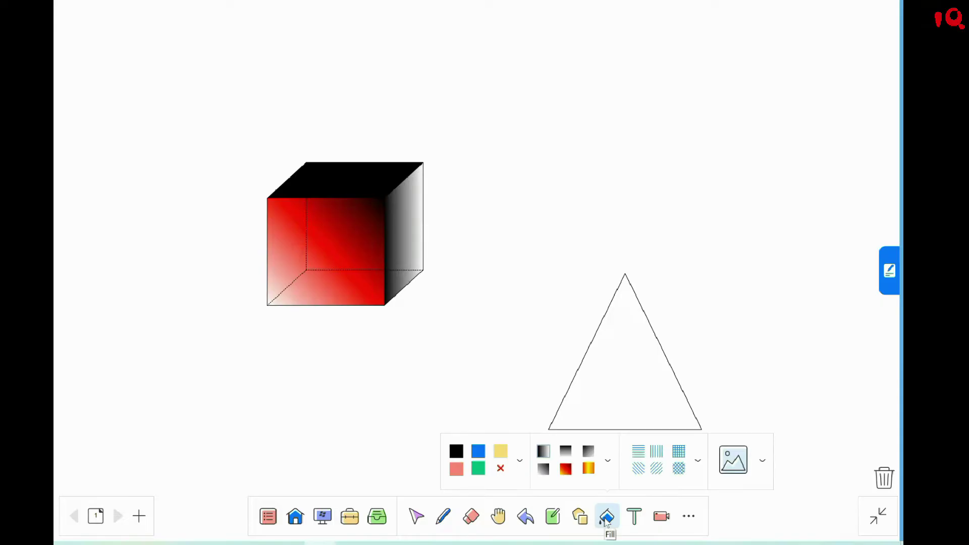
click(605, 398)
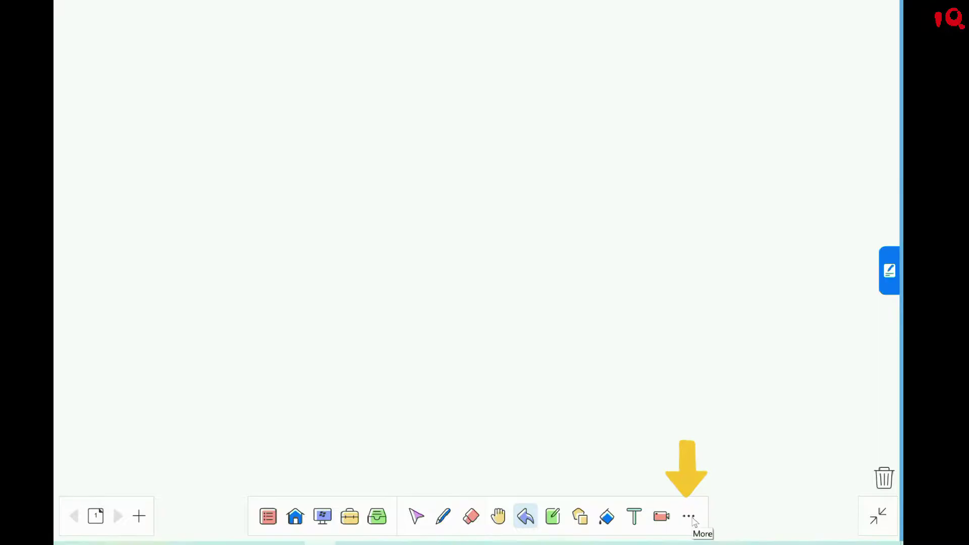
Choose the Table tool from the More tools collection
click(689, 517)
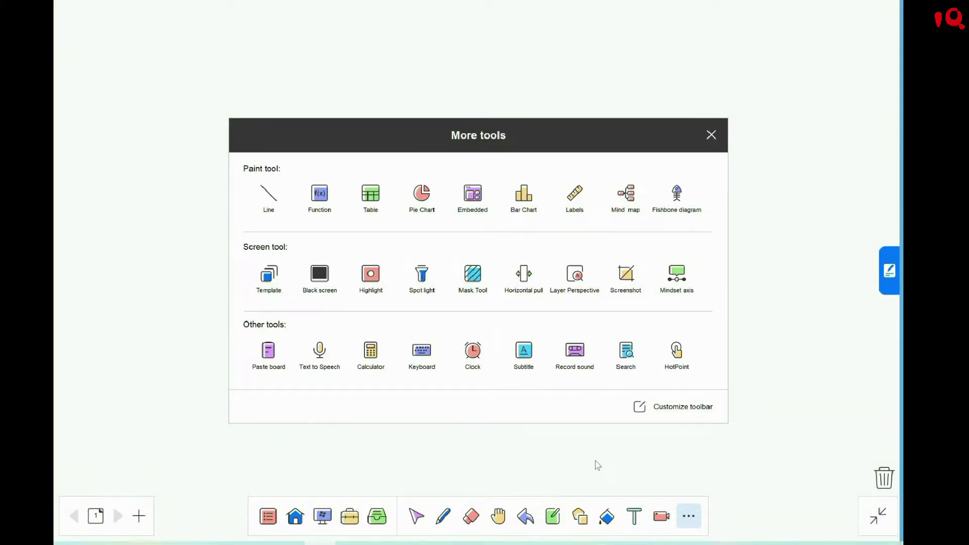
click(376, 191)
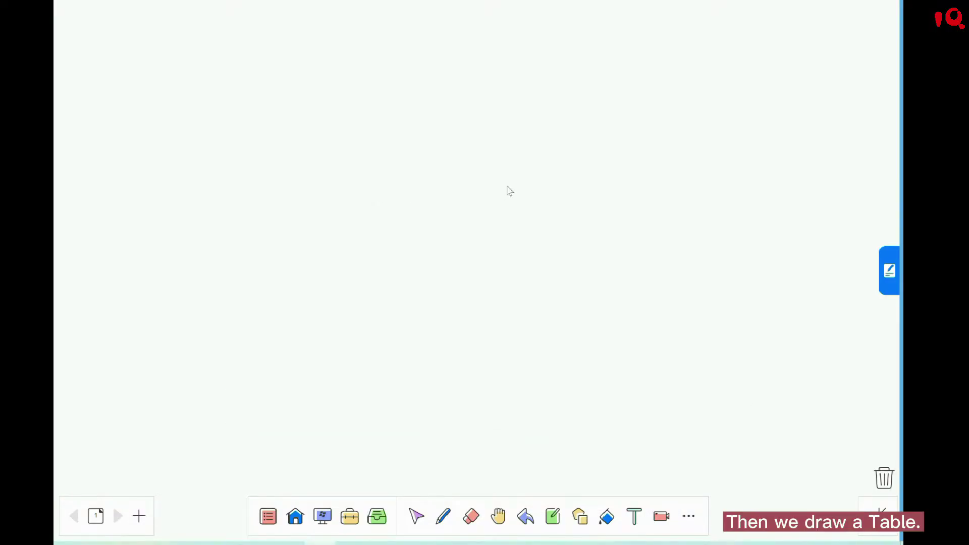
mouse_move(554, 247)
mouse_down()
mouse_move(666, 335)
mouse_move(652, 337)
mouse_up()
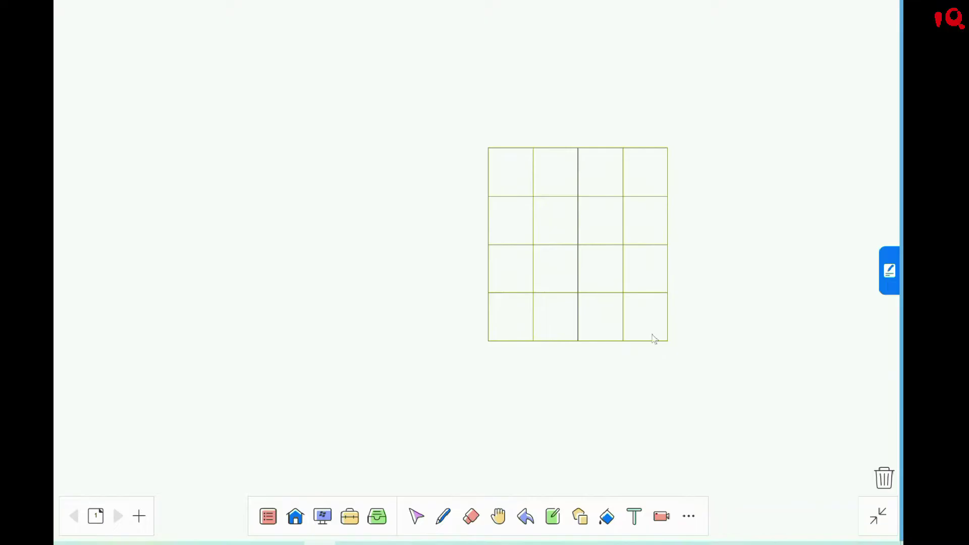
click(520, 229)
click(112, 142)
drag(78, 203, 125, 204)
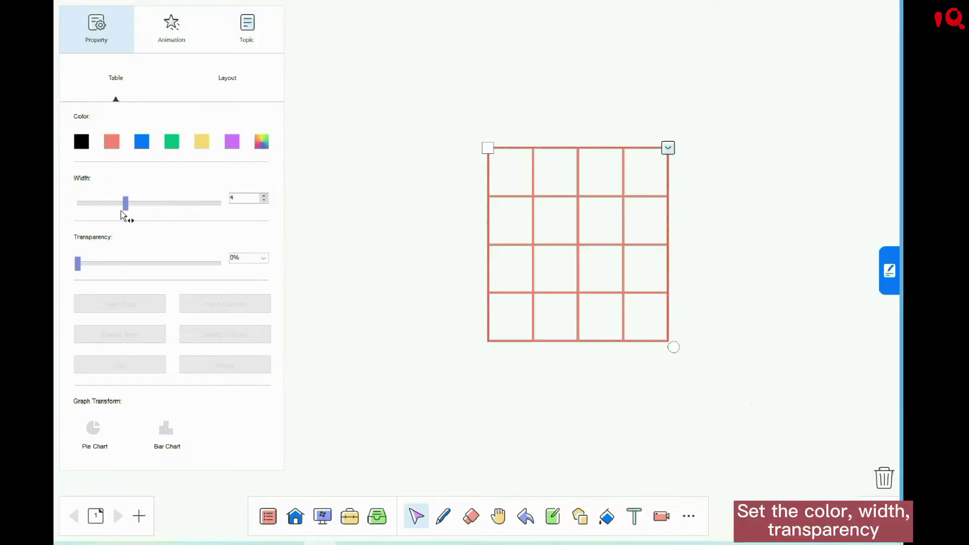
click(143, 143)
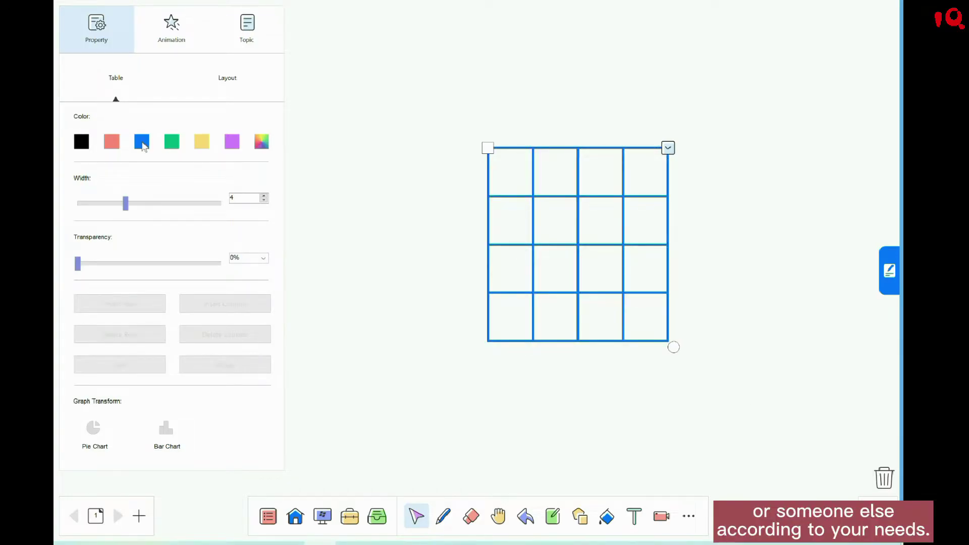
click(562, 177)
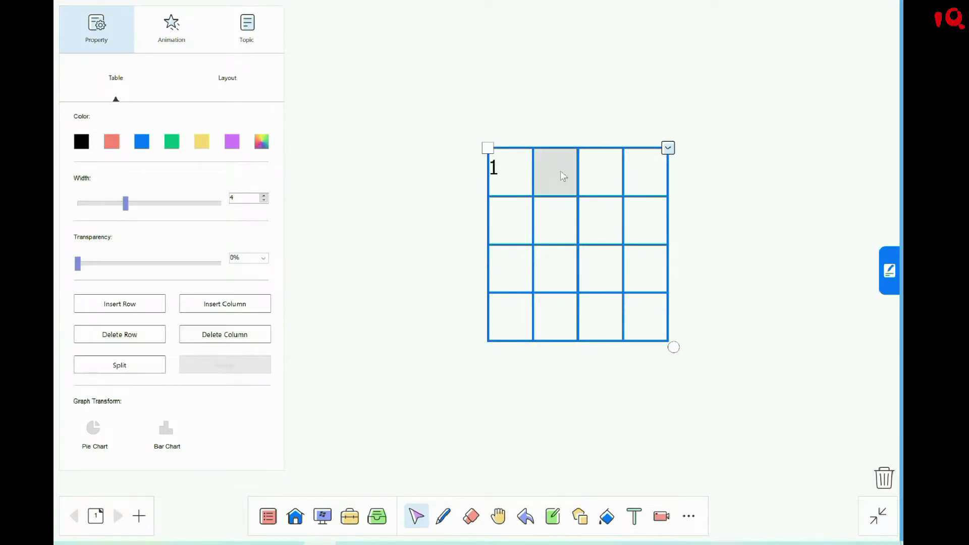
right_click(563, 176)
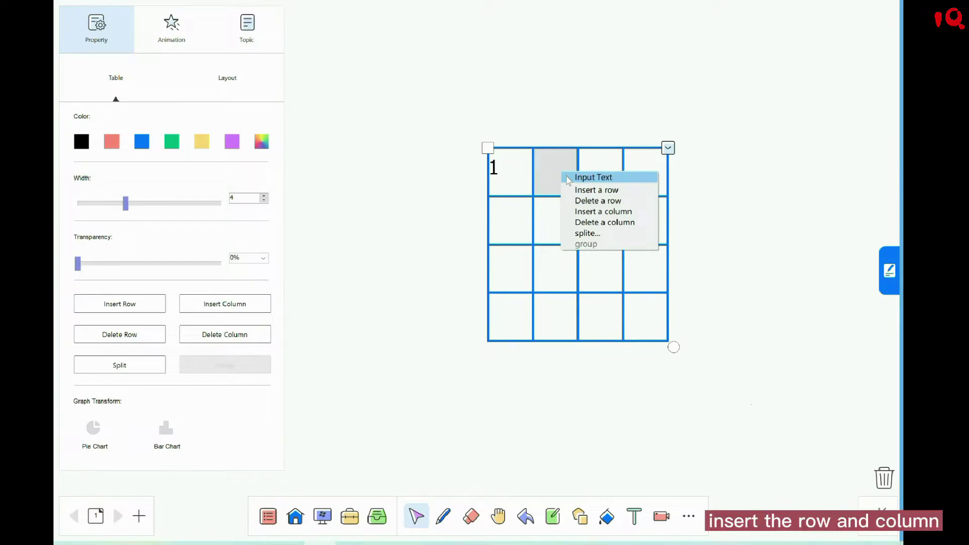
click(576, 177)
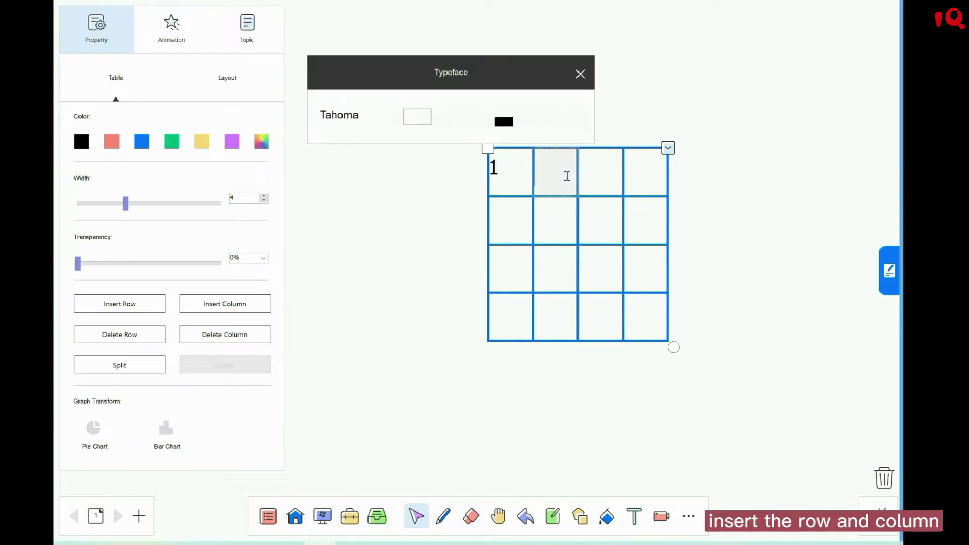
text(2)
key(Escape)
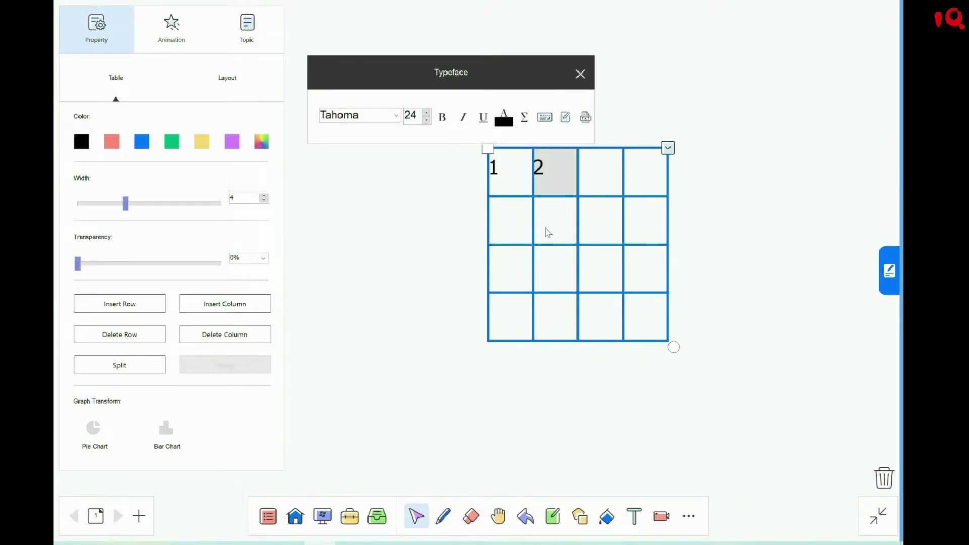
click(548, 232)
click(667, 148)
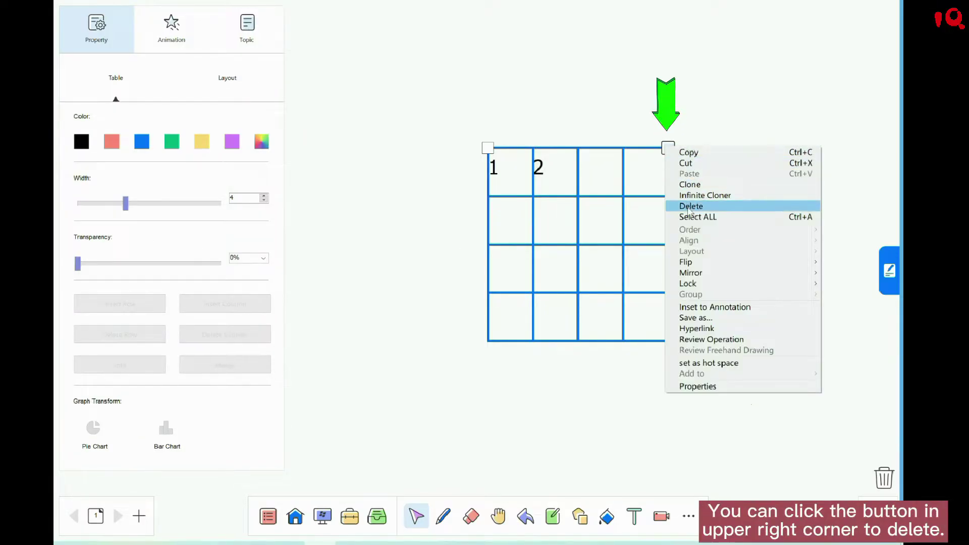
click(688, 208)
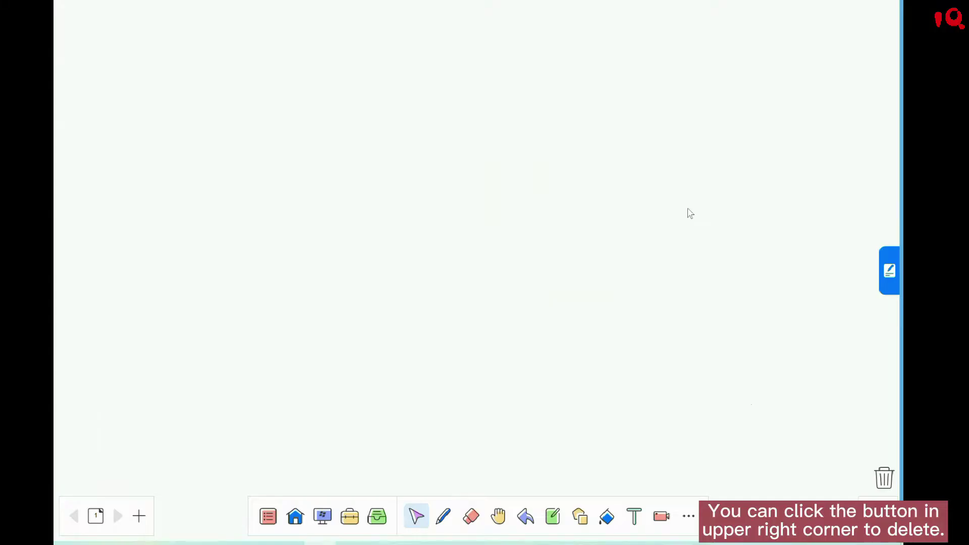
Insert a mind map, move it left, give it the green style and add two branches
click(690, 517)
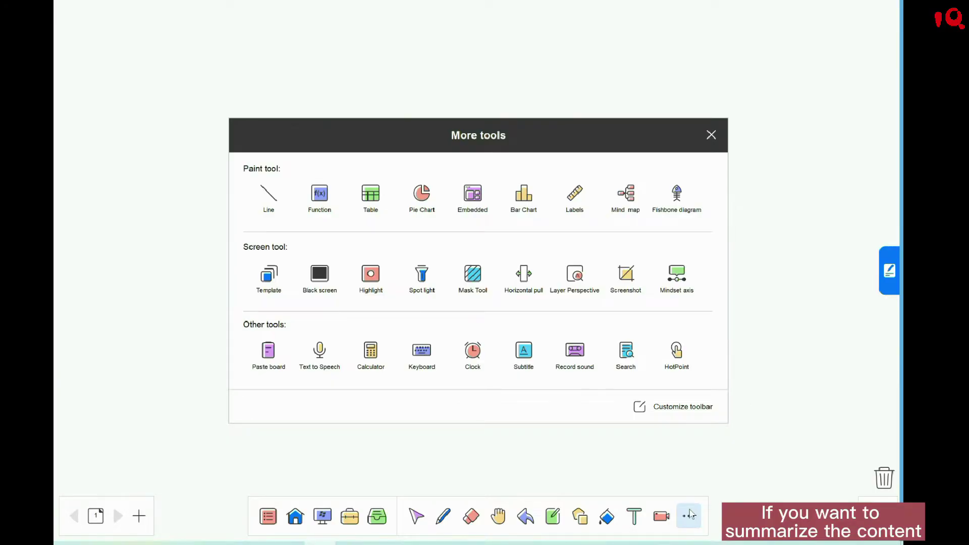
click(624, 196)
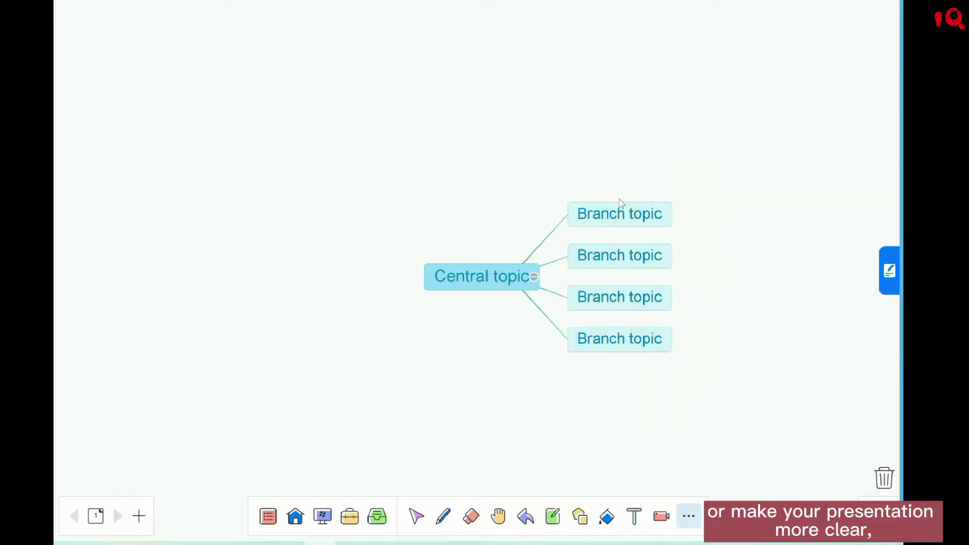
drag(493, 272, 425, 275)
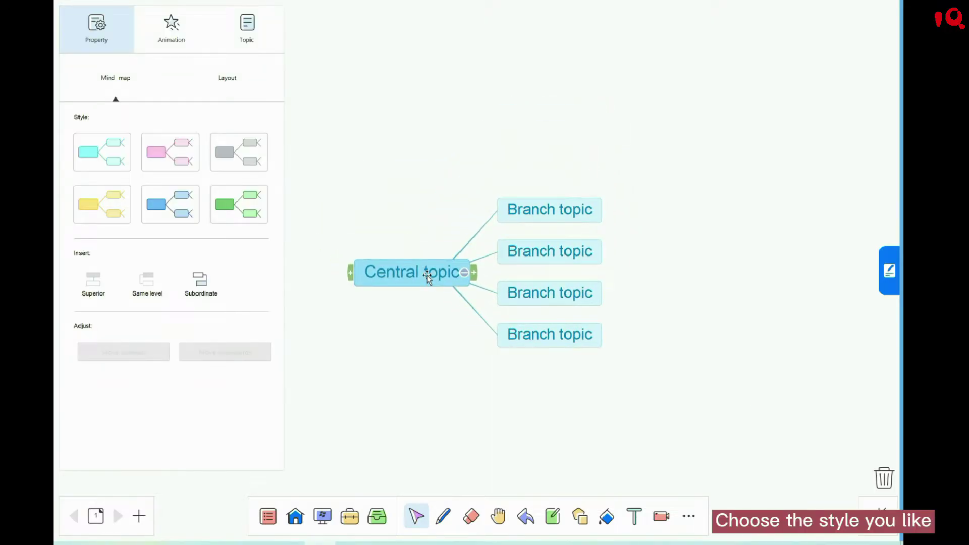
click(171, 147)
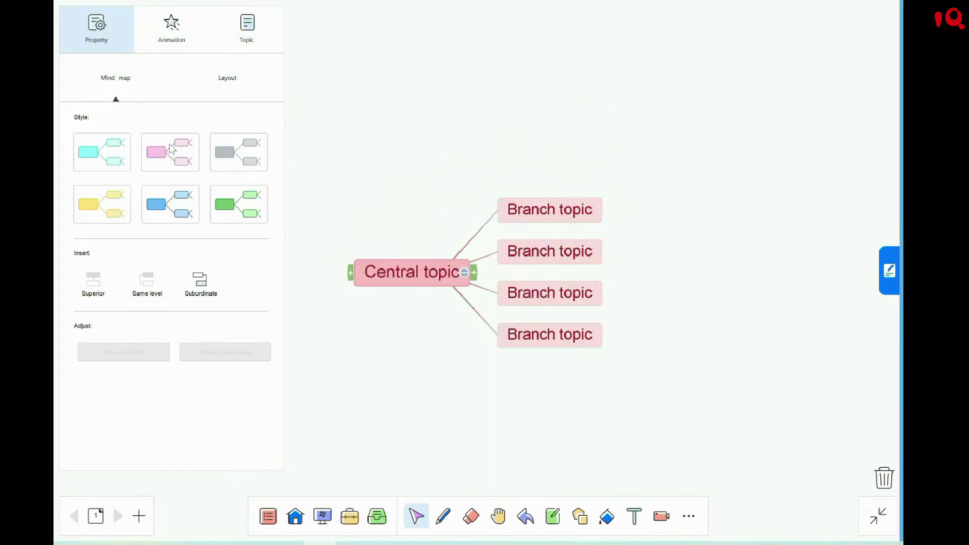
click(235, 220)
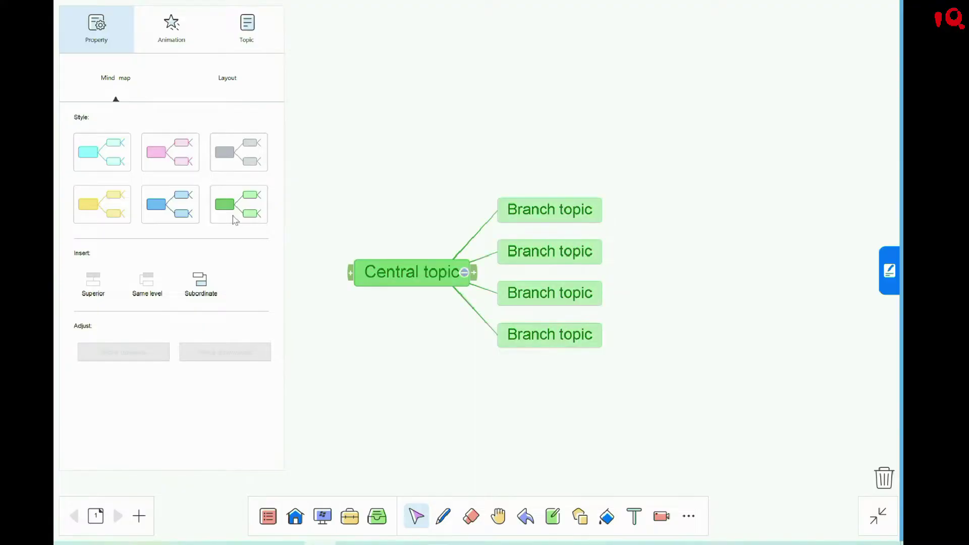
click(203, 288)
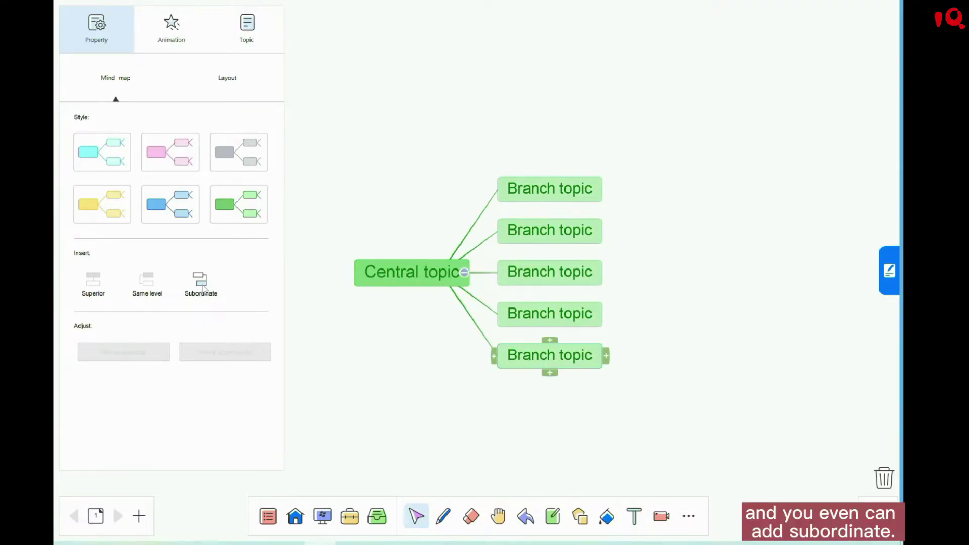
click(203, 288)
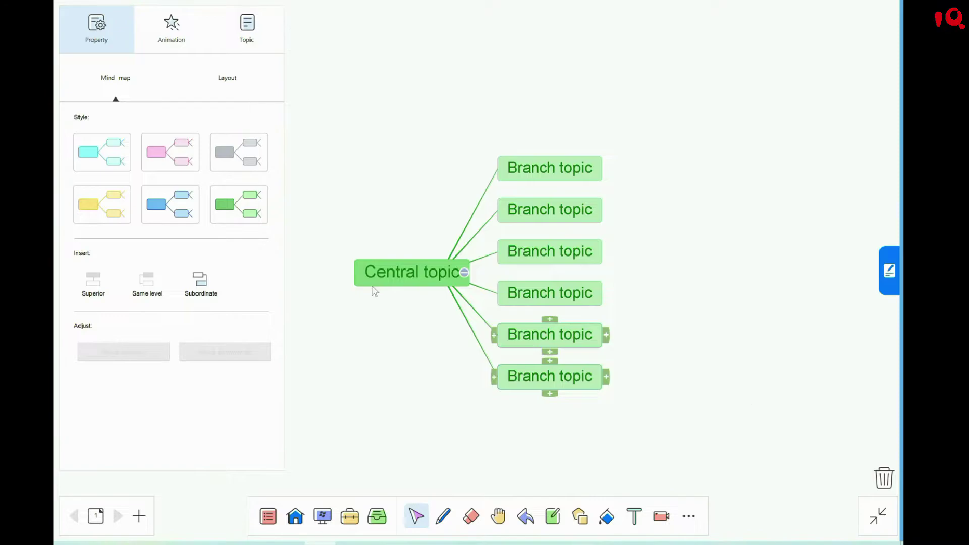
Rename the central topic to 'IQ' and the top branch to 'ifp'
click(390, 277)
double_click(392, 259)
text(IQ)
click(396, 390)
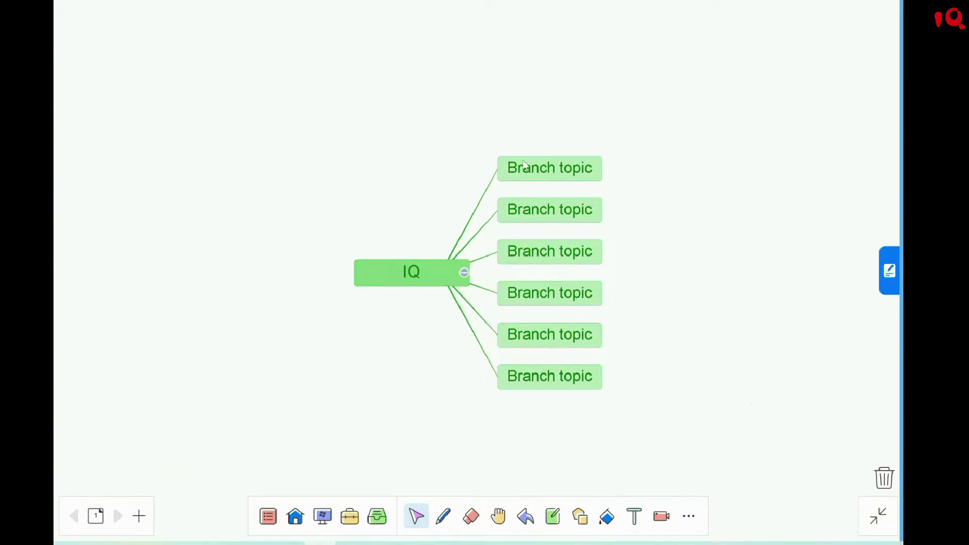
click(539, 171)
double_click(539, 171)
text(ifp)
click(772, 494)
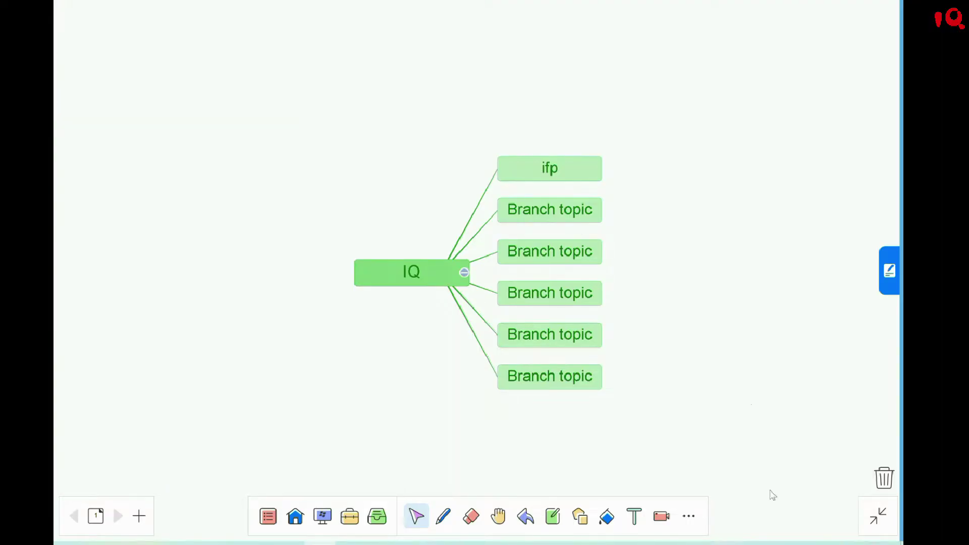
click(398, 281)
Place a spotlight over the mind map, reshape it into an ellipse, then exit it with Esc
click(689, 517)
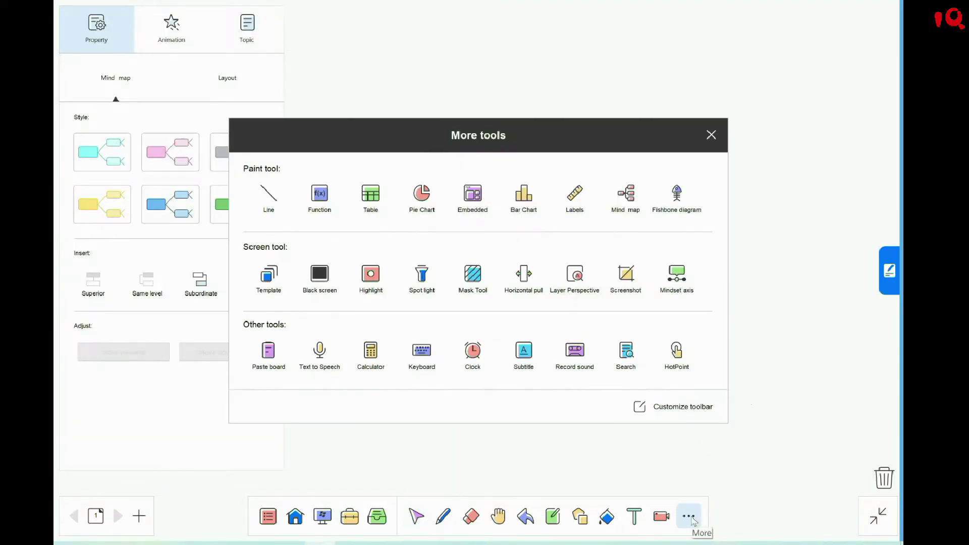
click(414, 289)
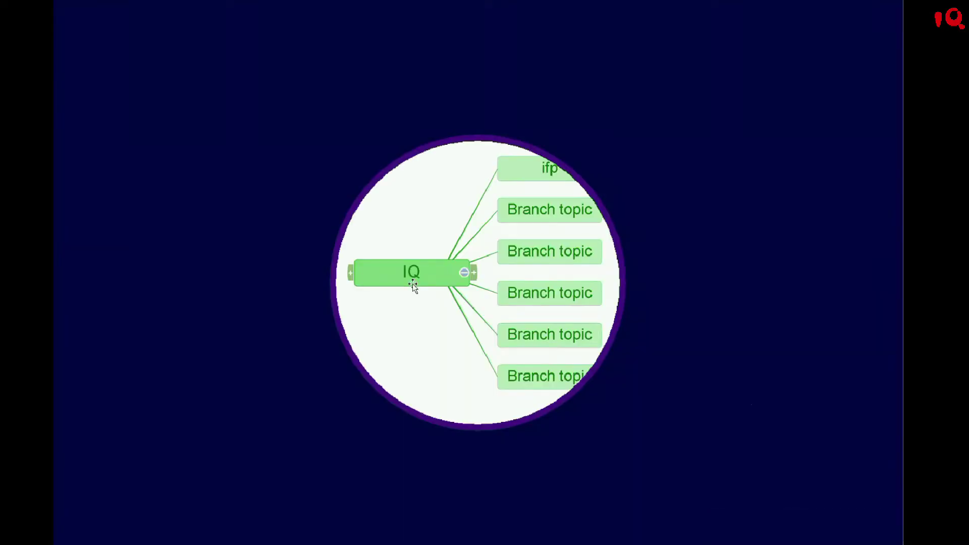
drag(618, 283, 509, 293)
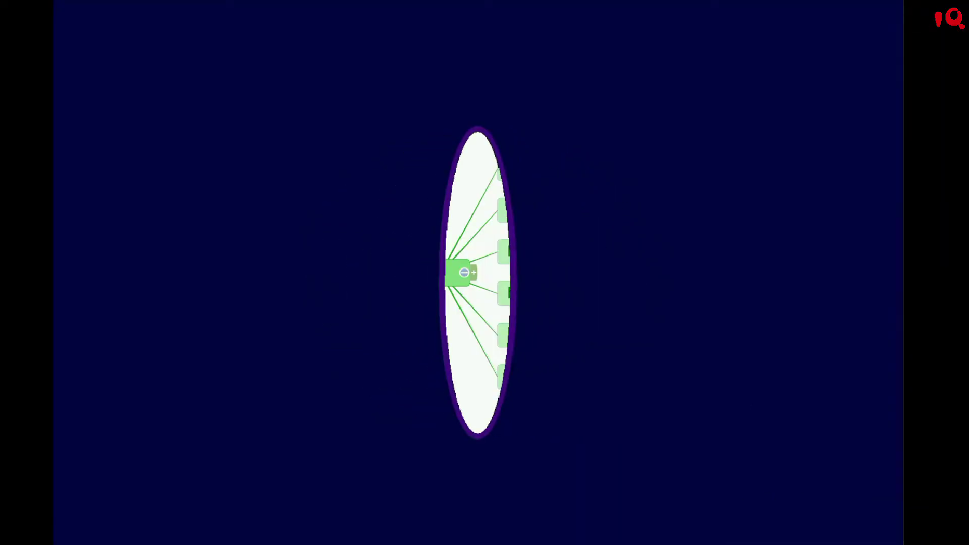
key(Escape)
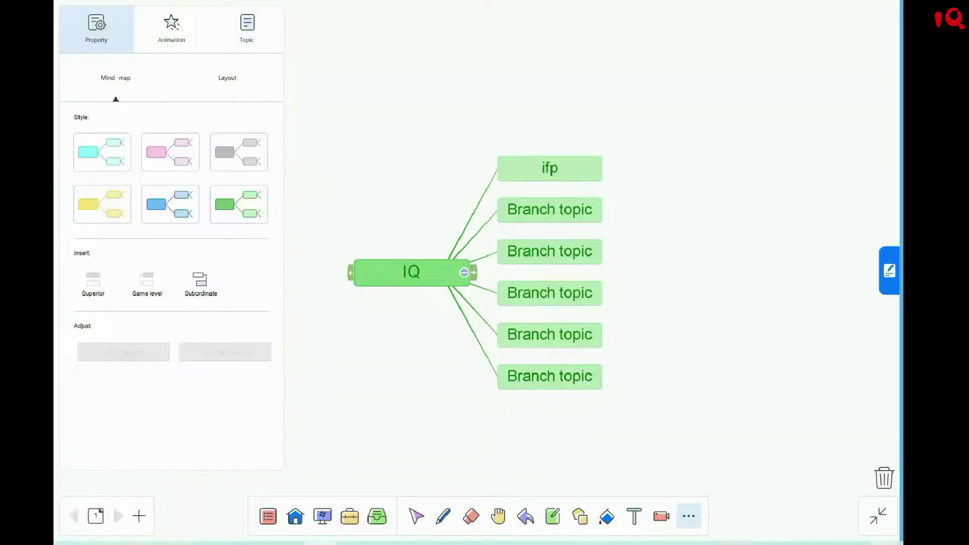
Customize the toolbar to remove Camera and add Redo and Screen Capture
click(715, 309)
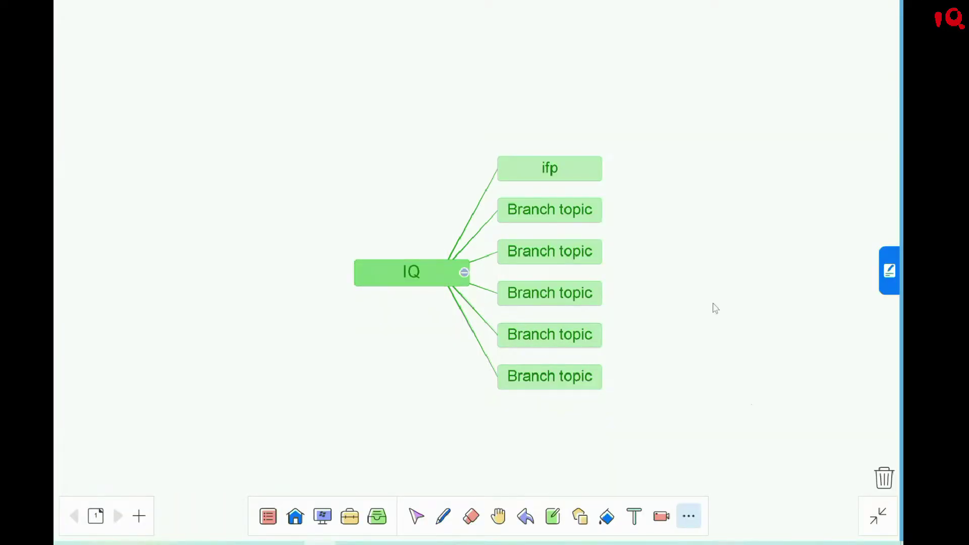
click(689, 520)
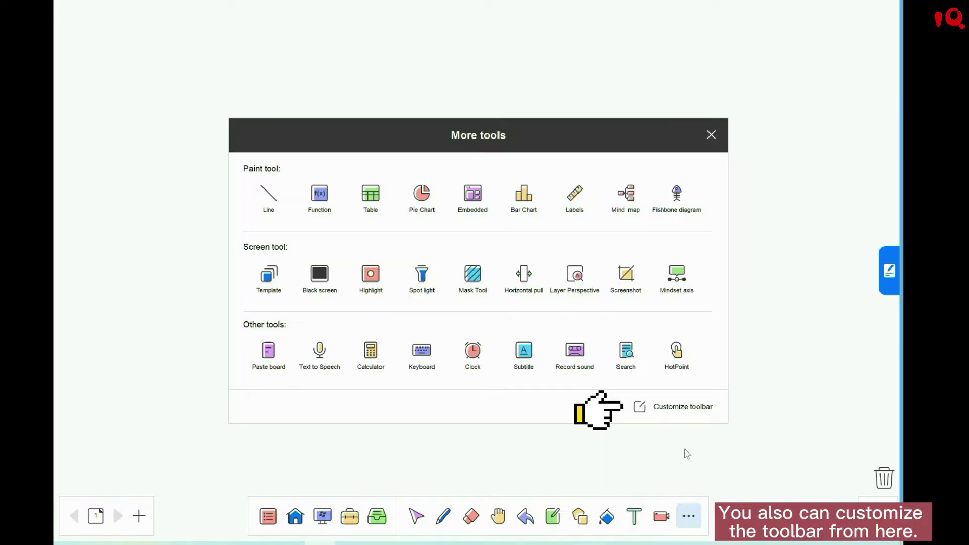
click(687, 415)
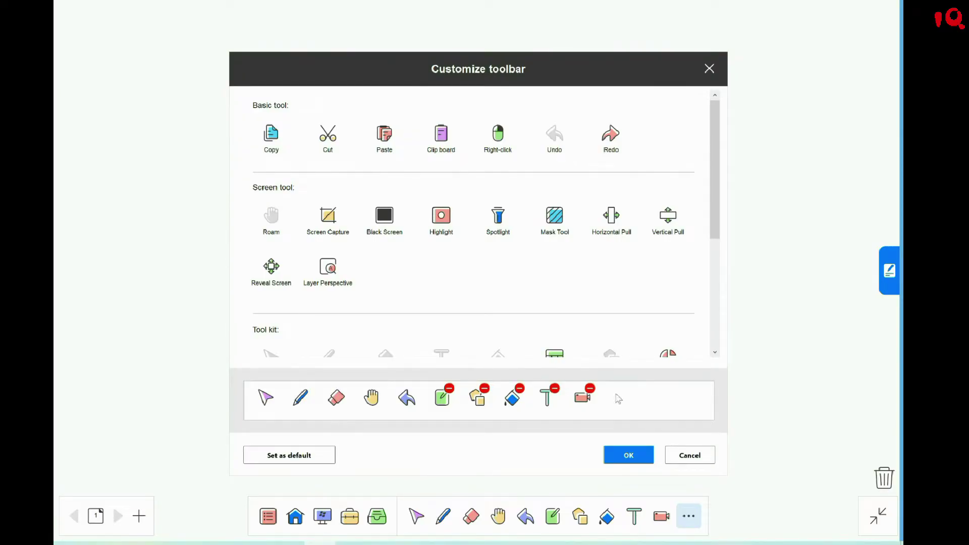
click(590, 388)
click(608, 146)
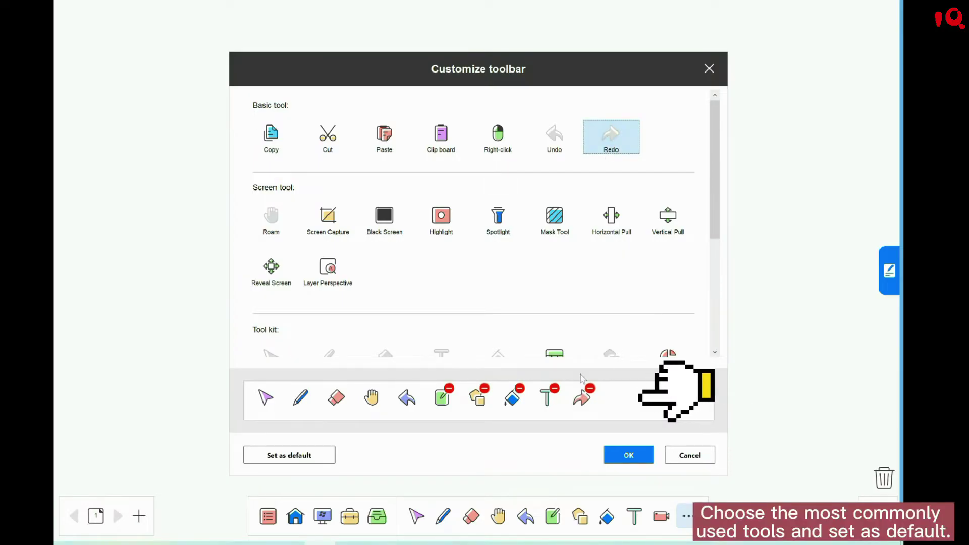
click(321, 222)
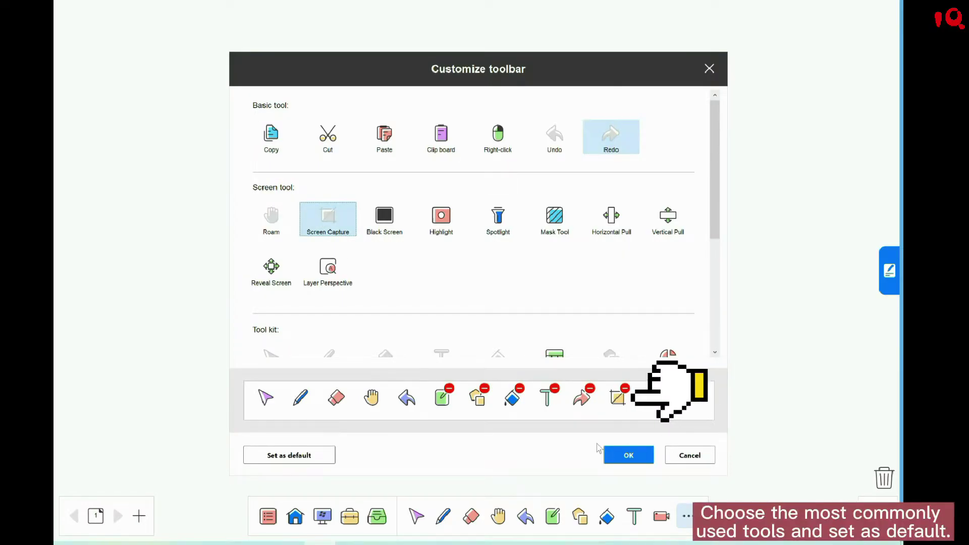
click(618, 453)
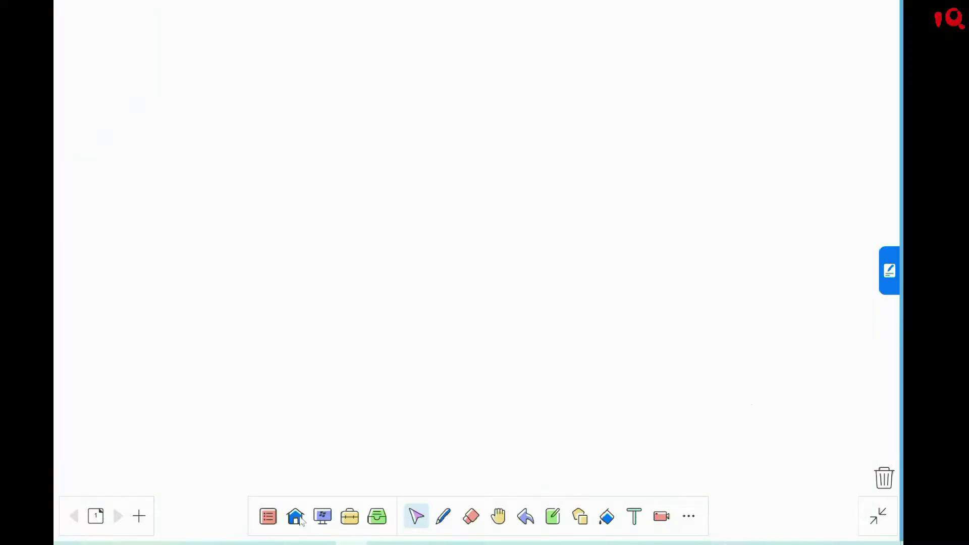
Choose Math as the subject from the start panel's subject list
click(301, 521)
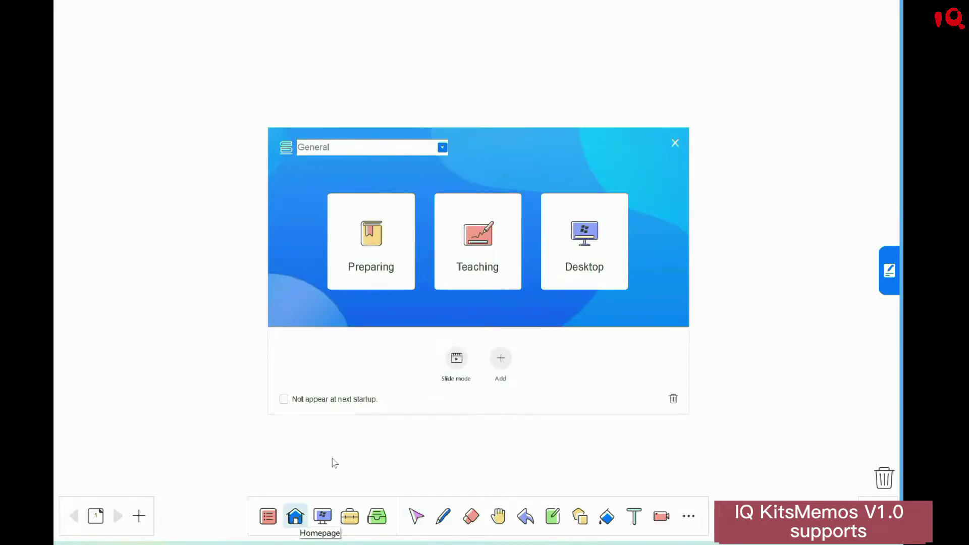
click(442, 147)
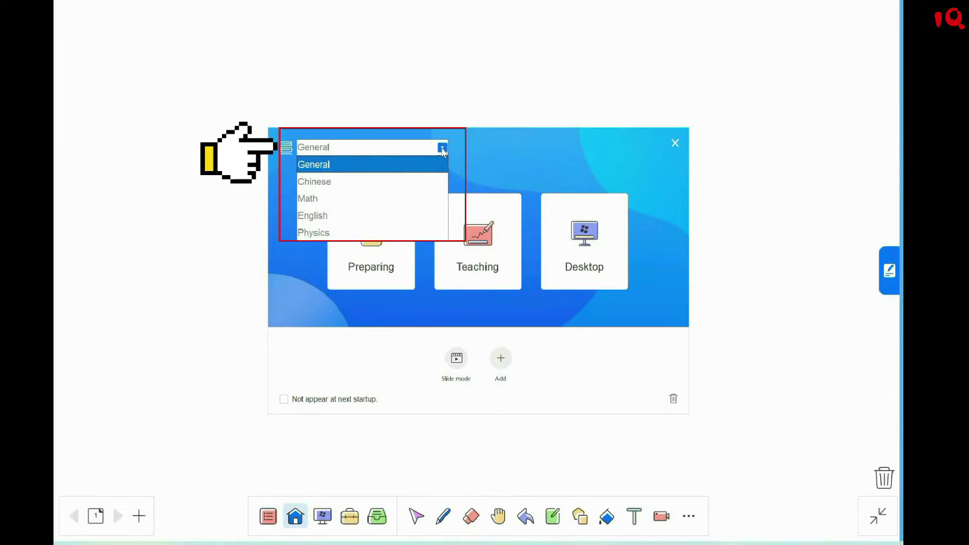
click(399, 201)
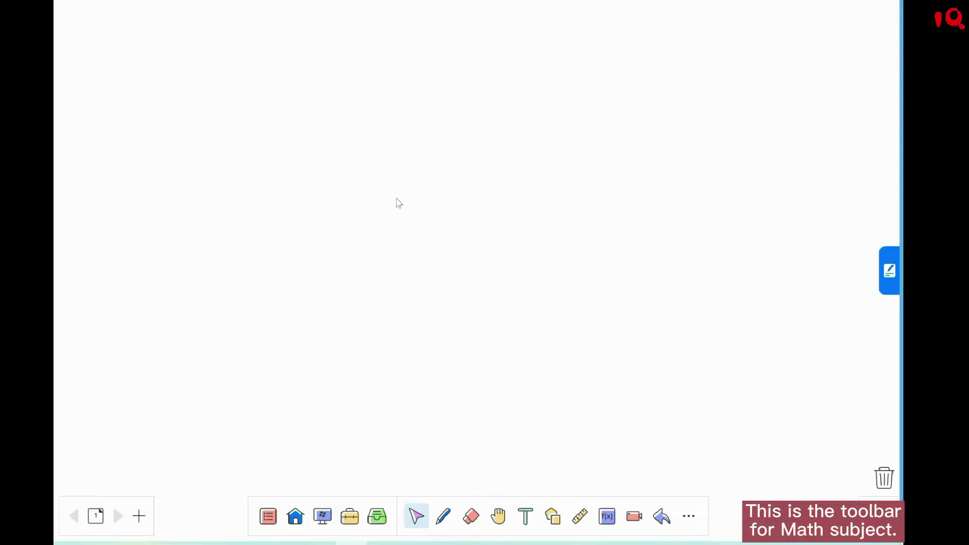
Place a sine function graph and set its curve to width 3 in red
click(607, 515)
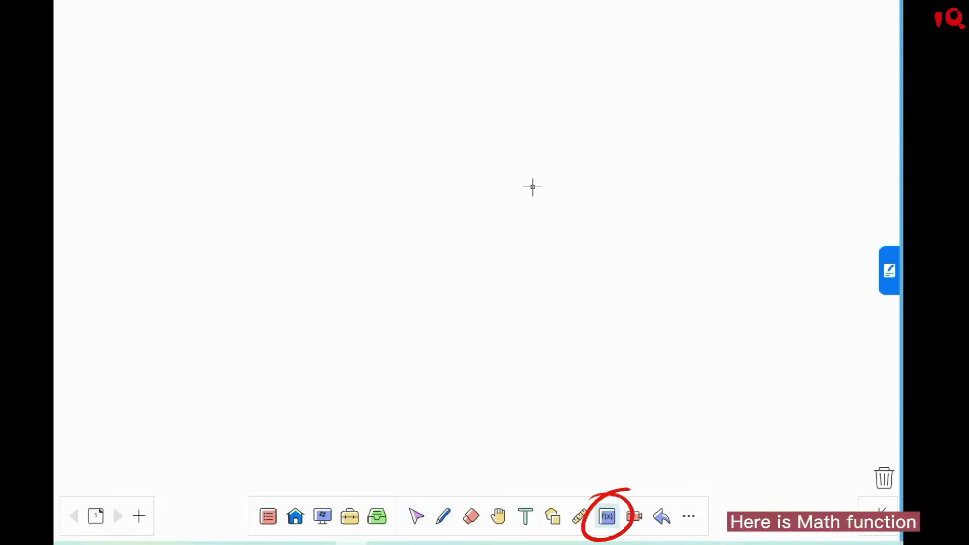
click(576, 225)
drag(539, 193, 593, 166)
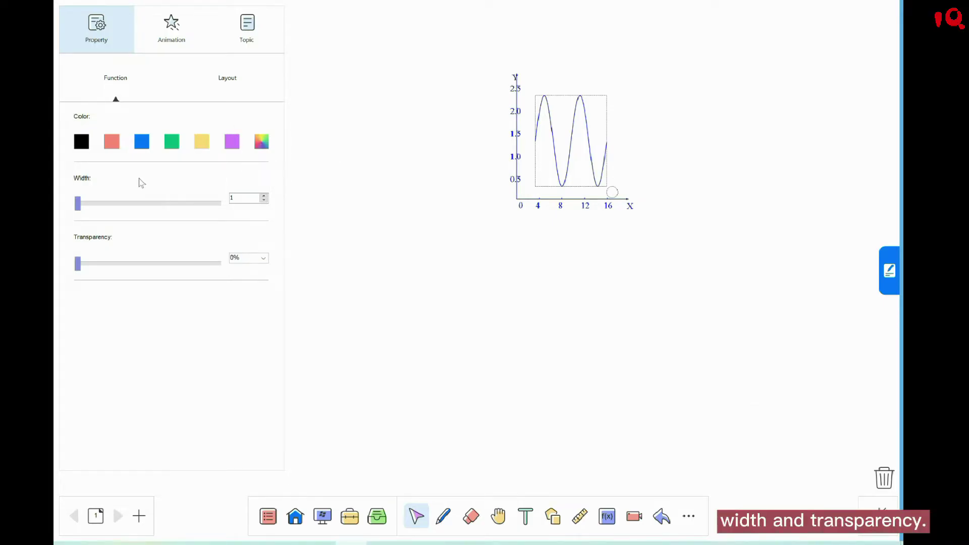
drag(82, 206, 116, 211)
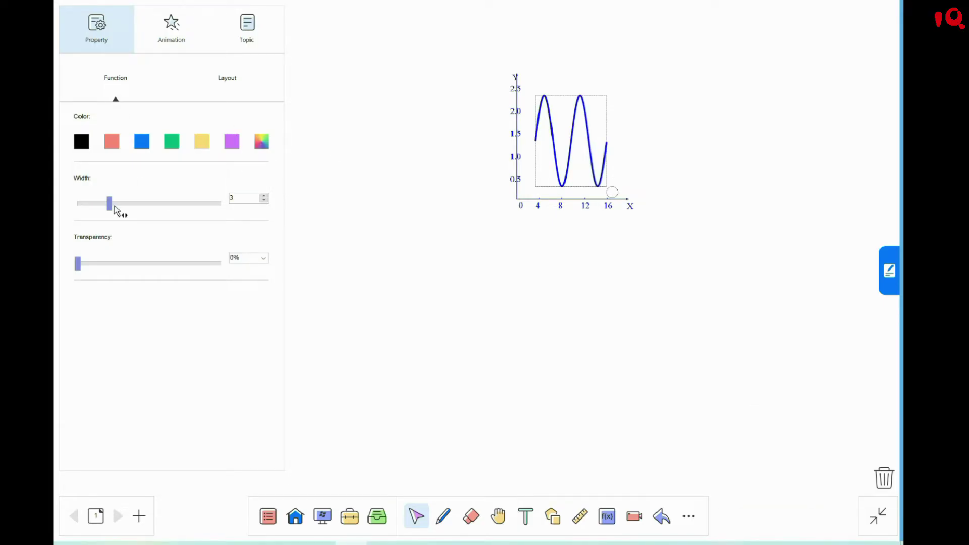
click(239, 82)
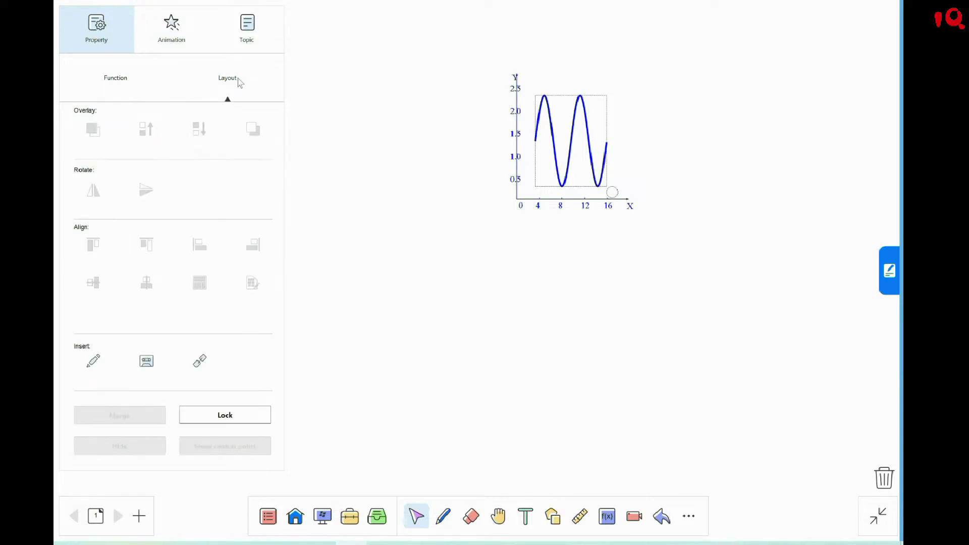
click(111, 80)
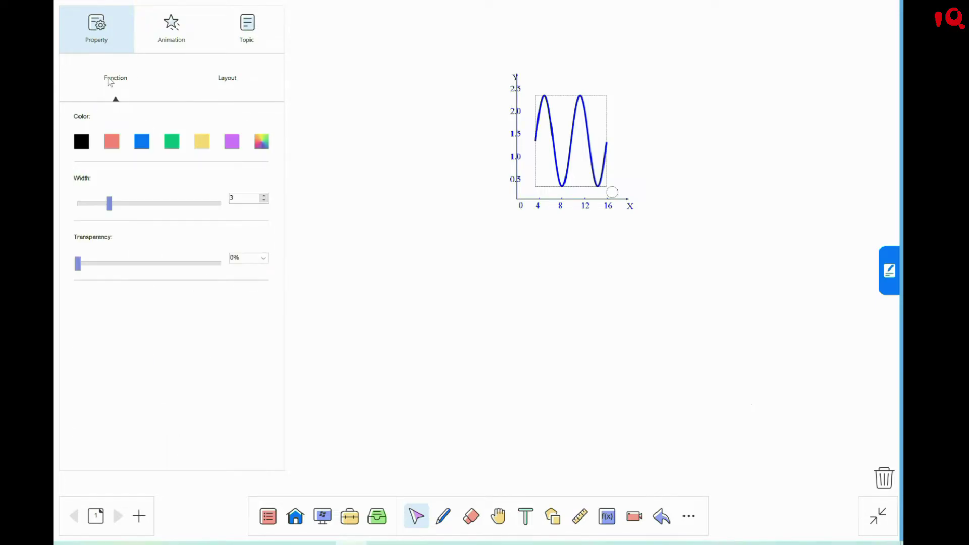
click(112, 144)
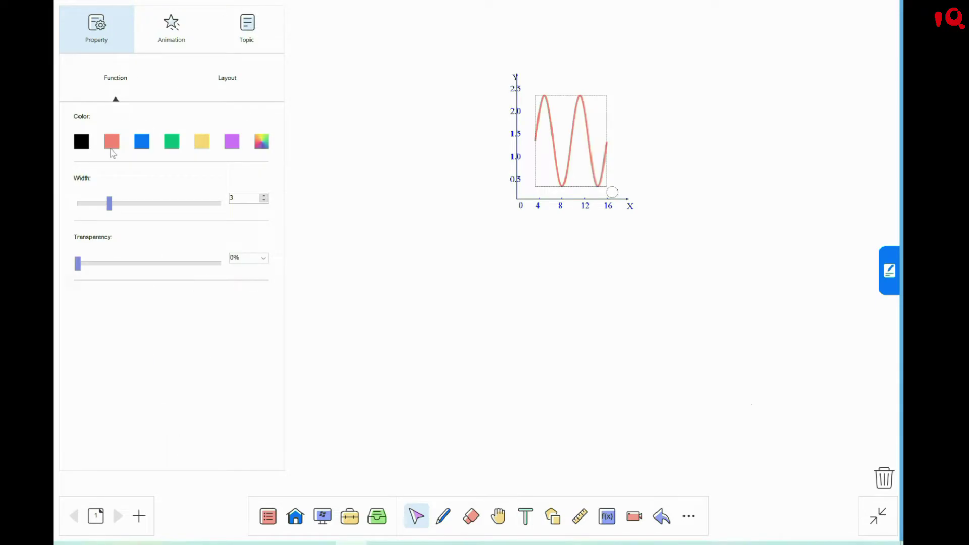
click(537, 393)
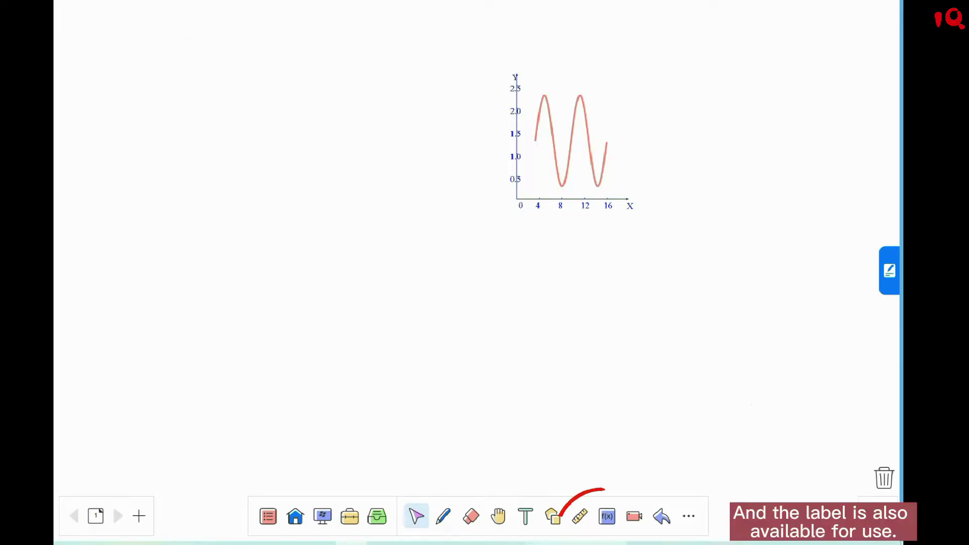
Draw a 12.5 cm ruler line below the graph and reopen the start panel
click(580, 516)
mouse_move(431, 304)
mouse_down()
mouse_move(651, 327)
mouse_move(693, 304)
mouse_up()
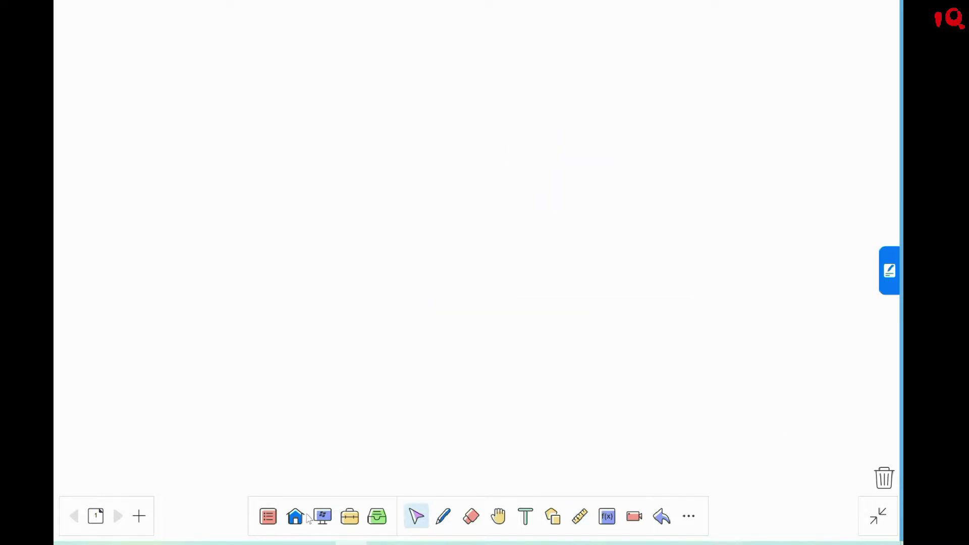
click(297, 518)
Switch to Chemistry, open the Periodic Table and browse platinum, tin and tantalum
click(442, 148)
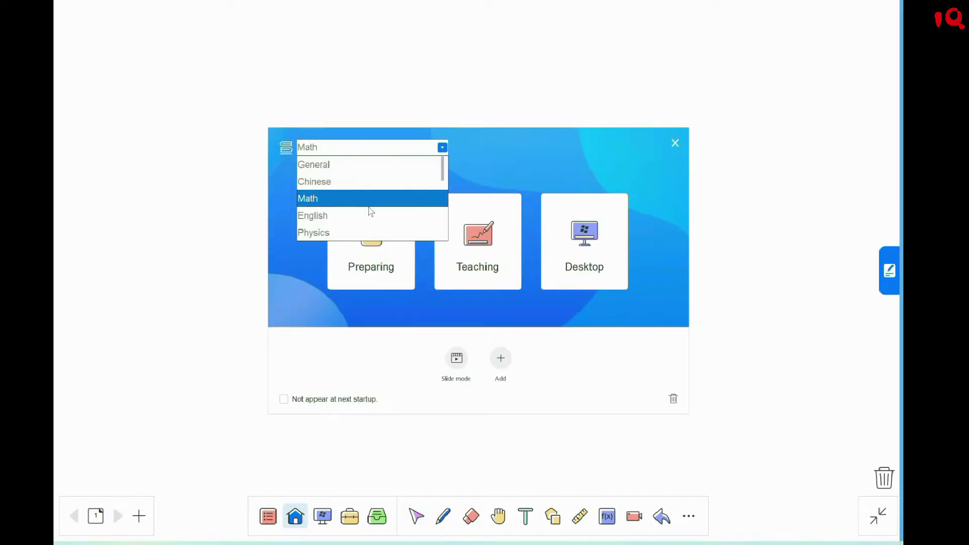
scroll(371, 211, down, 1)
click(362, 201)
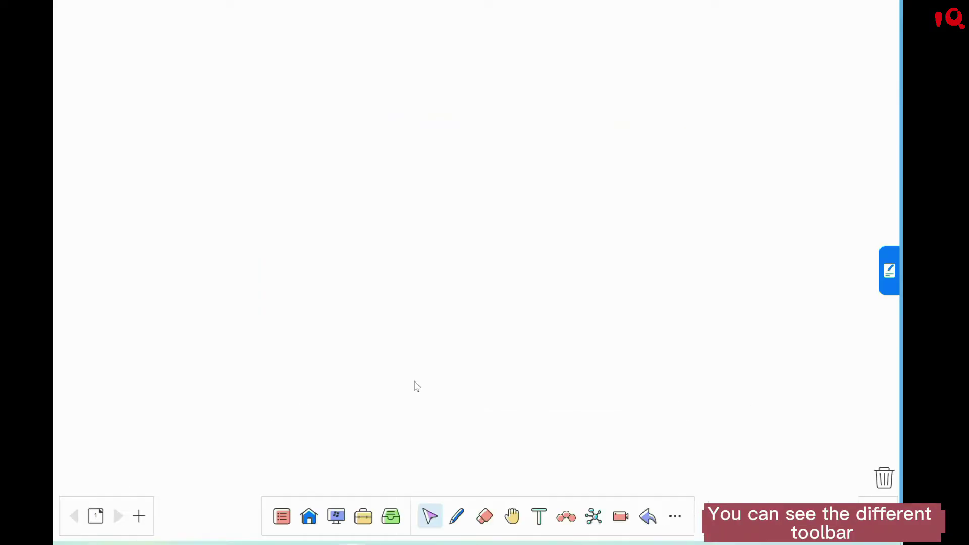
click(570, 524)
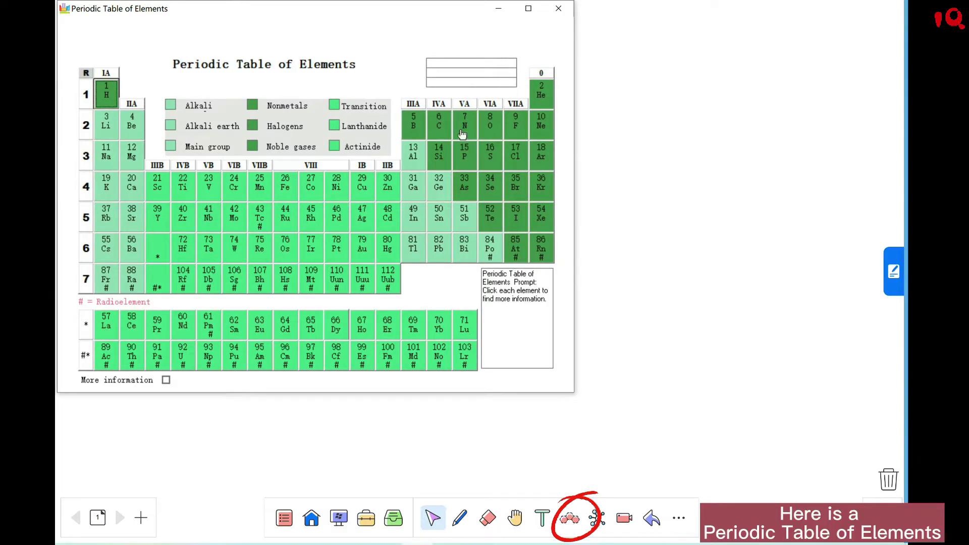
drag(414, 15, 602, 60)
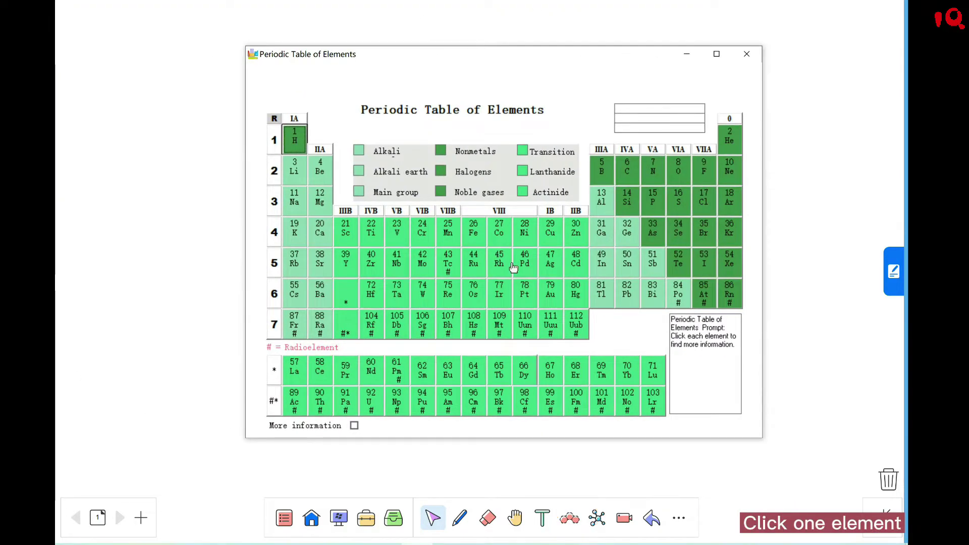
click(524, 301)
click(634, 250)
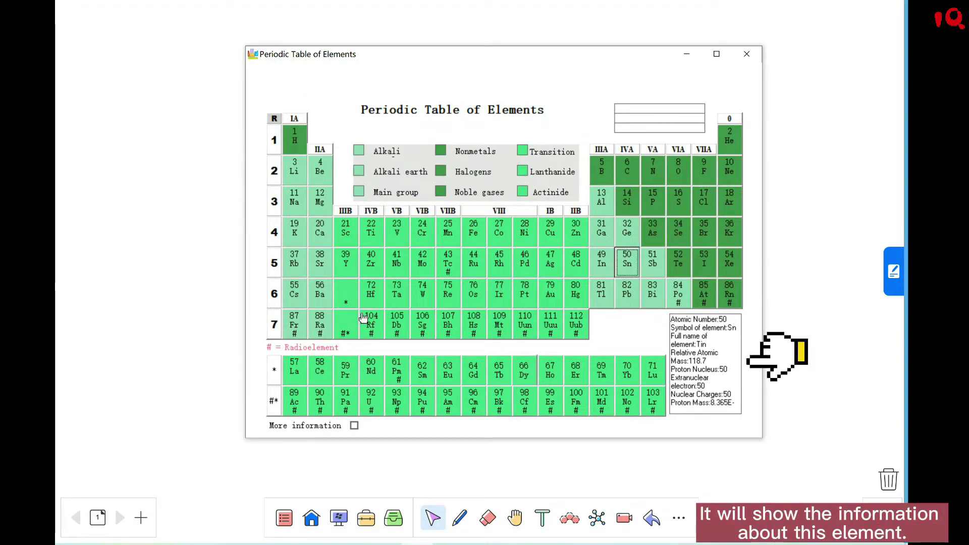
click(396, 293)
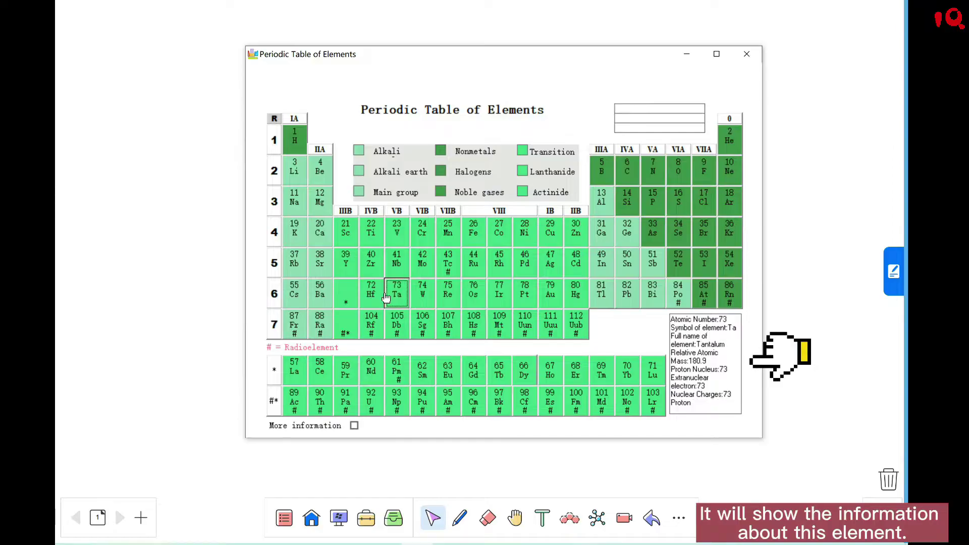
Turn on More information and show calcium's full details at text size 20
click(355, 427)
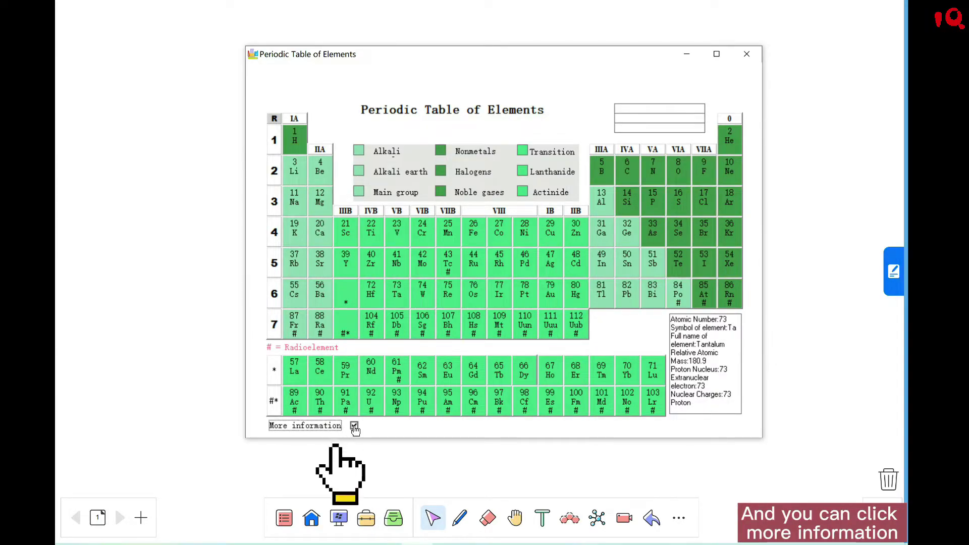
click(325, 236)
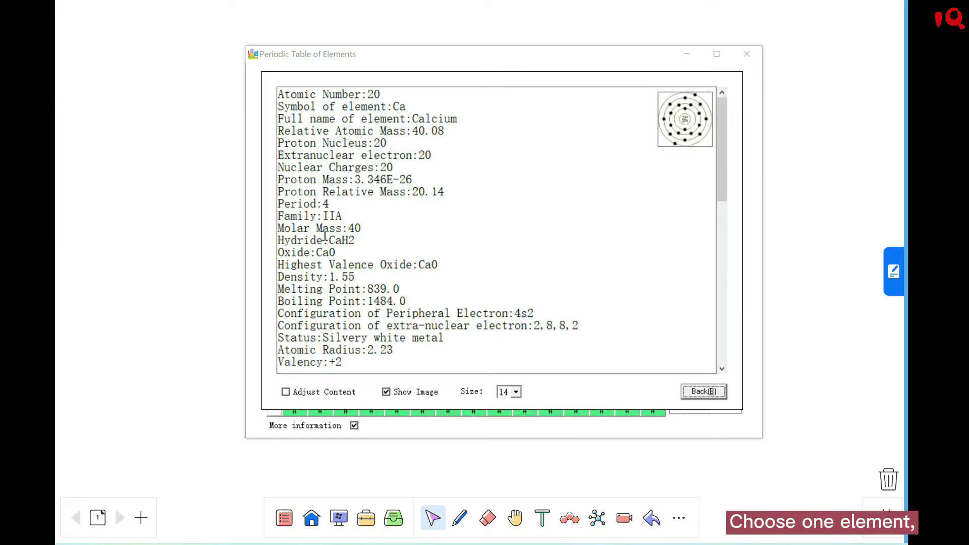
click(515, 393)
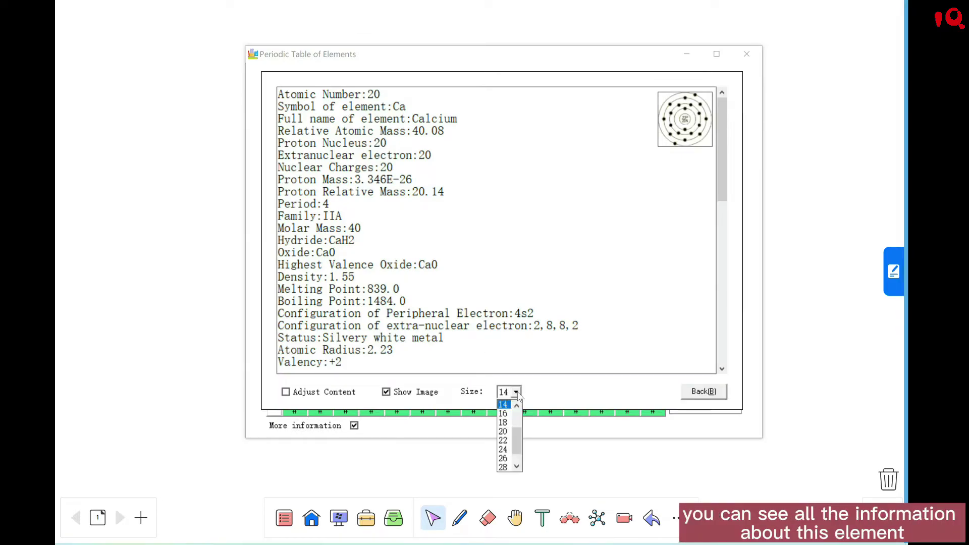
click(504, 431)
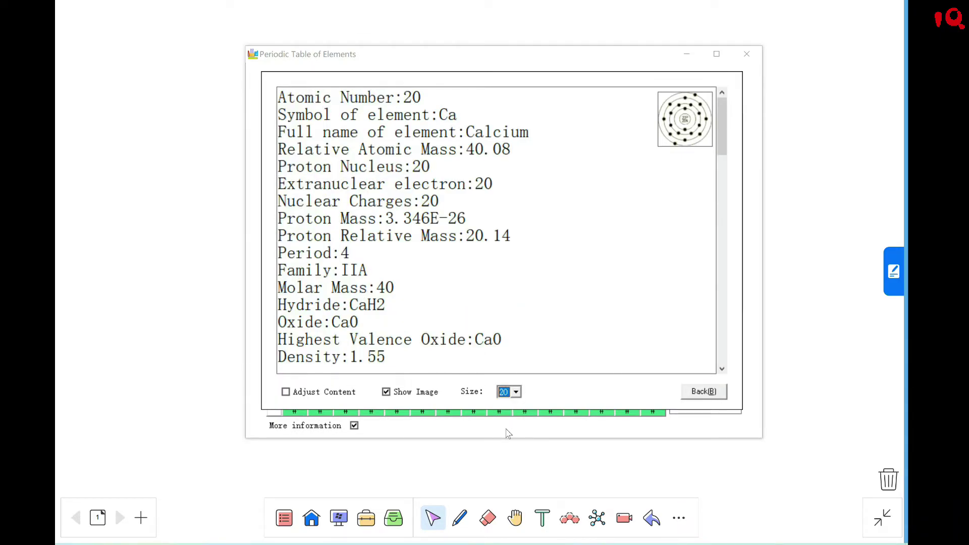
click(516, 392)
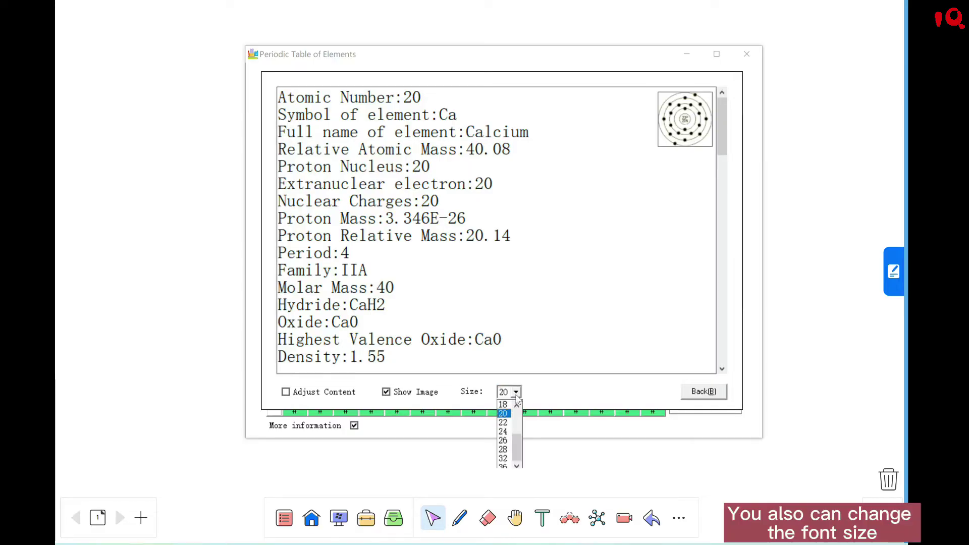